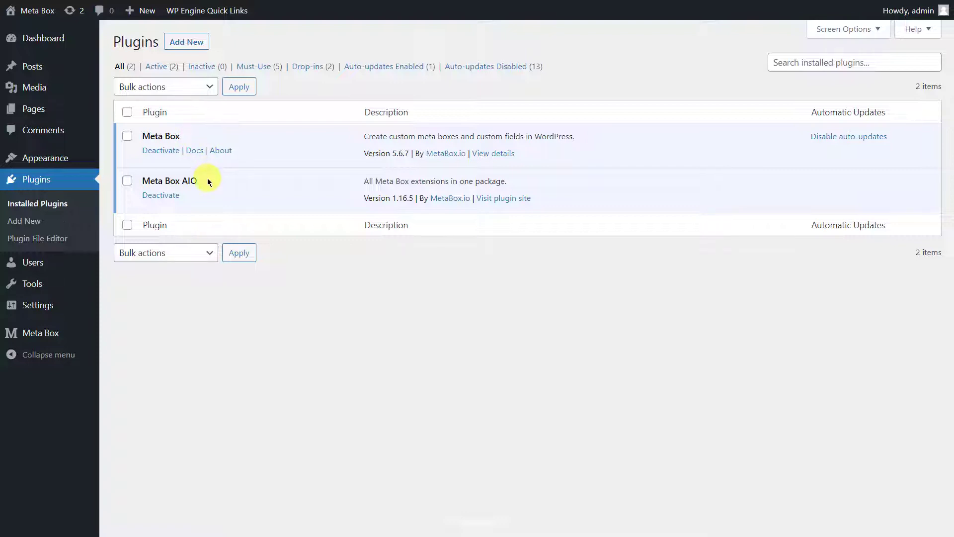
# - Open the Meta Box extensions list and review which extensions are enabled
pyautogui.moveTo(75, 330)
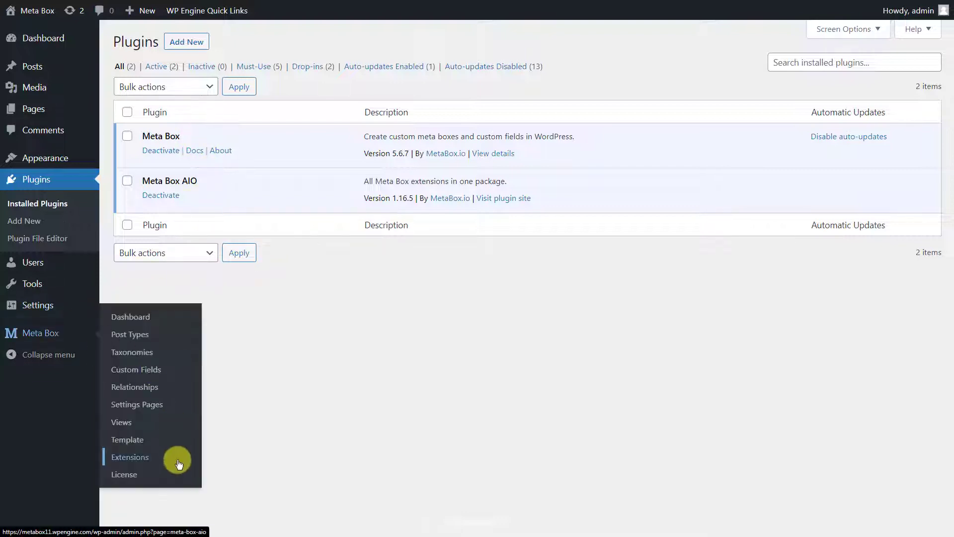
pyautogui.click(179, 463)
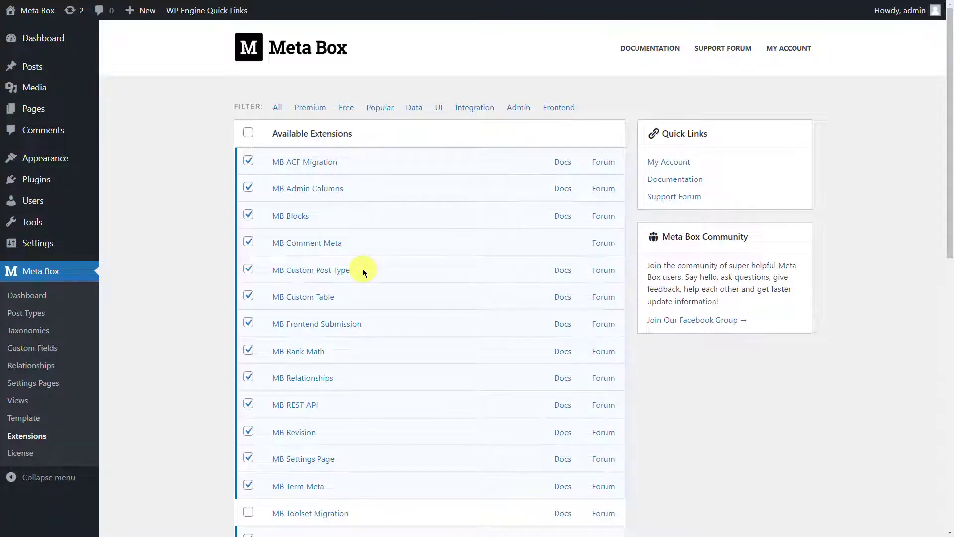
pyautogui.scroll(-5, 363, 269)
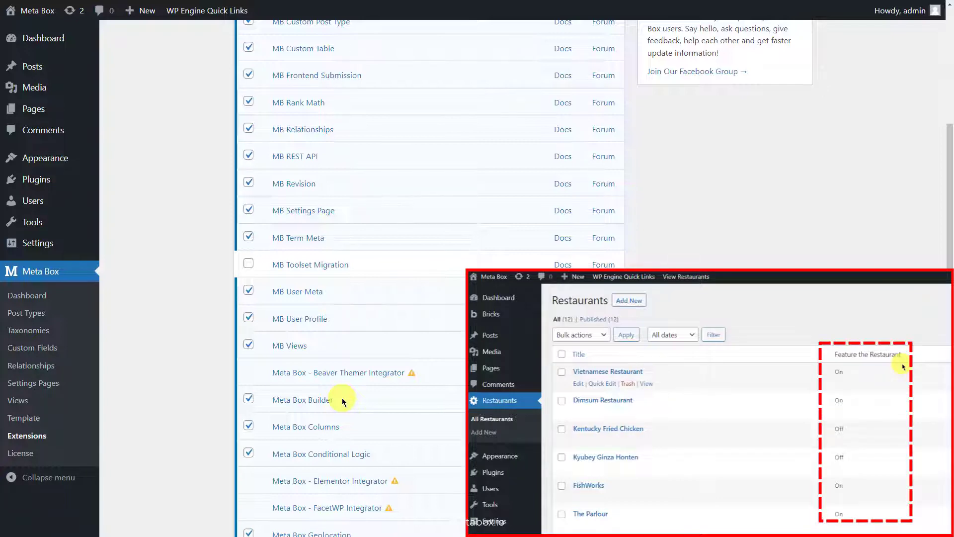
pyautogui.scroll(3, 347, 284)
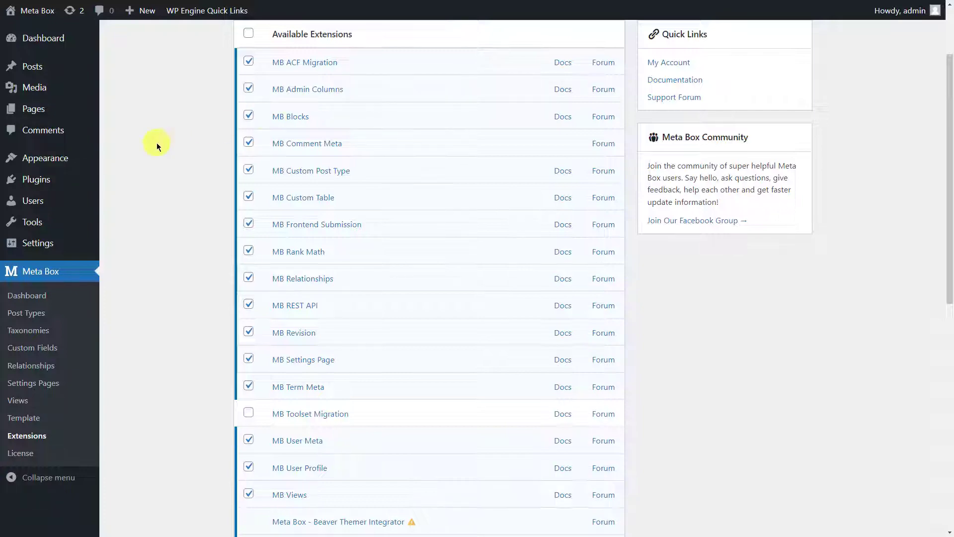
# - Activate the installed Bricks theme for the site
pyautogui.moveTo(74, 158)
pyautogui.click(119, 161)
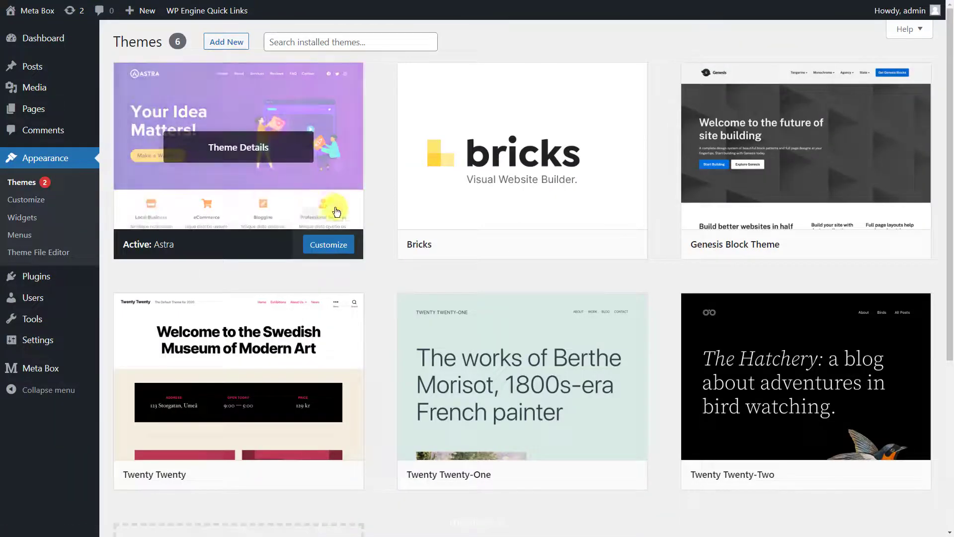
pyautogui.moveTo(486, 244)
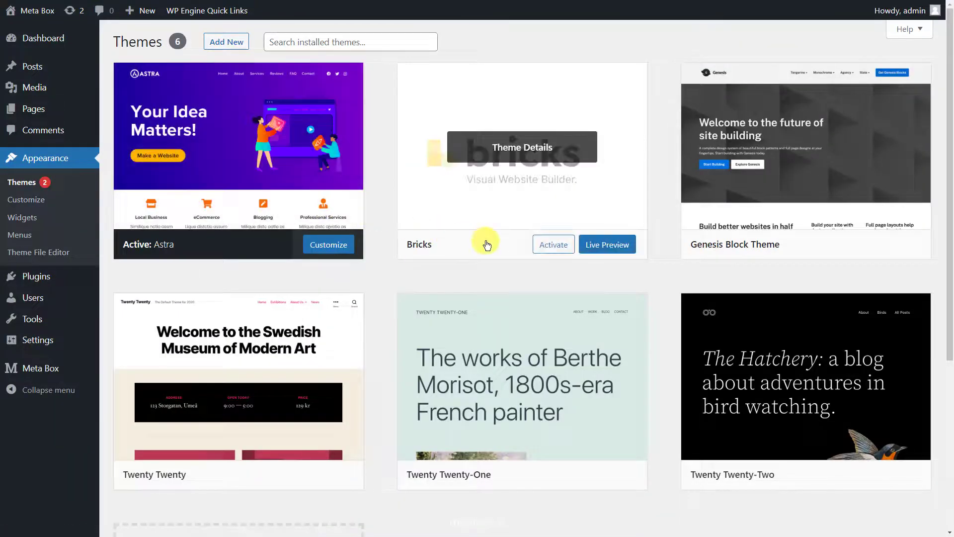
pyautogui.click(553, 246)
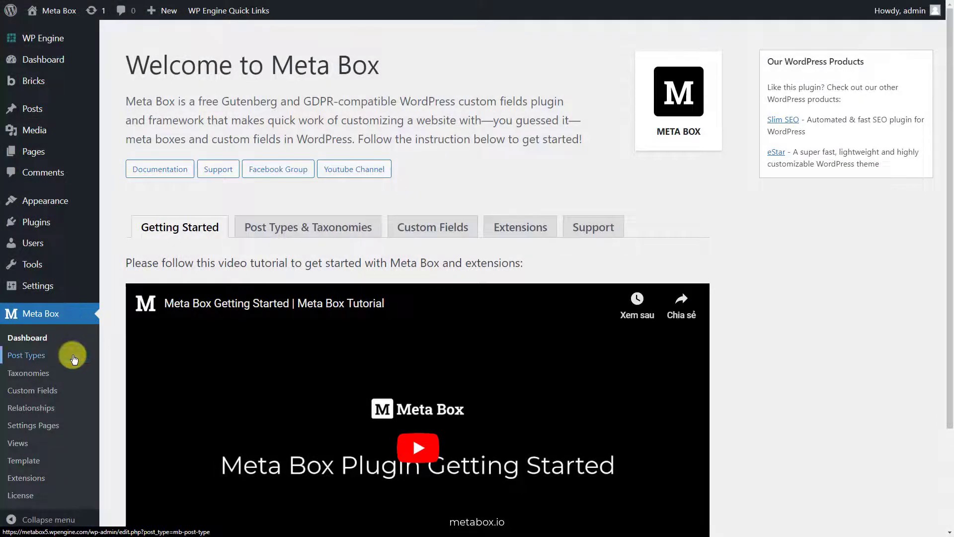
# - Create and publish a Meta Box post type with plural name Restaurants, singular name Restaurant and slug restaurant
pyautogui.click(73, 358)
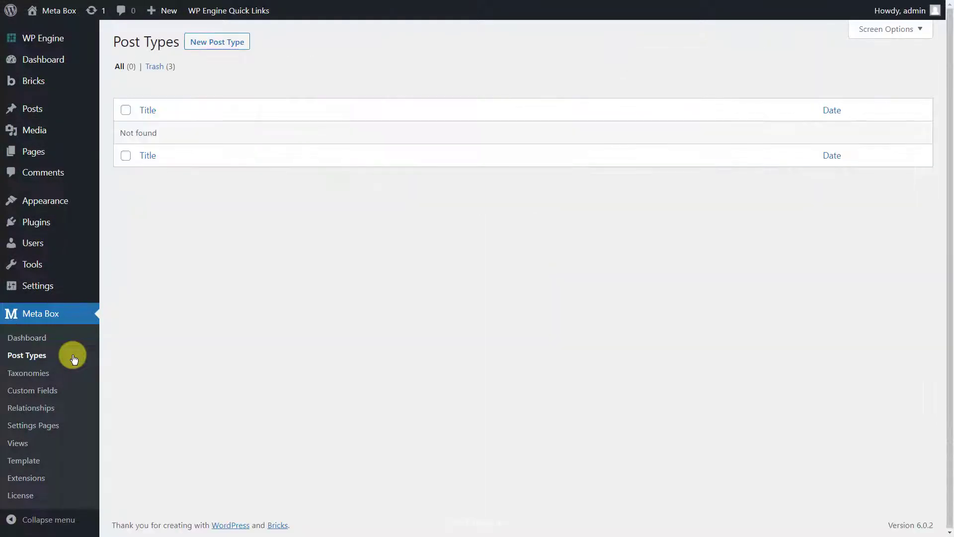
pyautogui.click(222, 50)
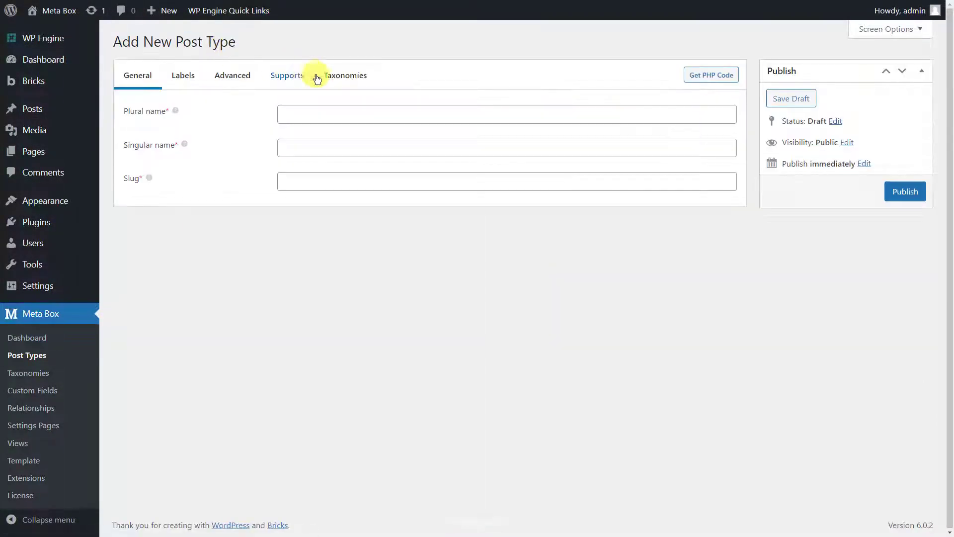
pyautogui.click(403, 112)
pyautogui.write('Restaurants')
pyautogui.click(424, 145)
pyautogui.write('Re')
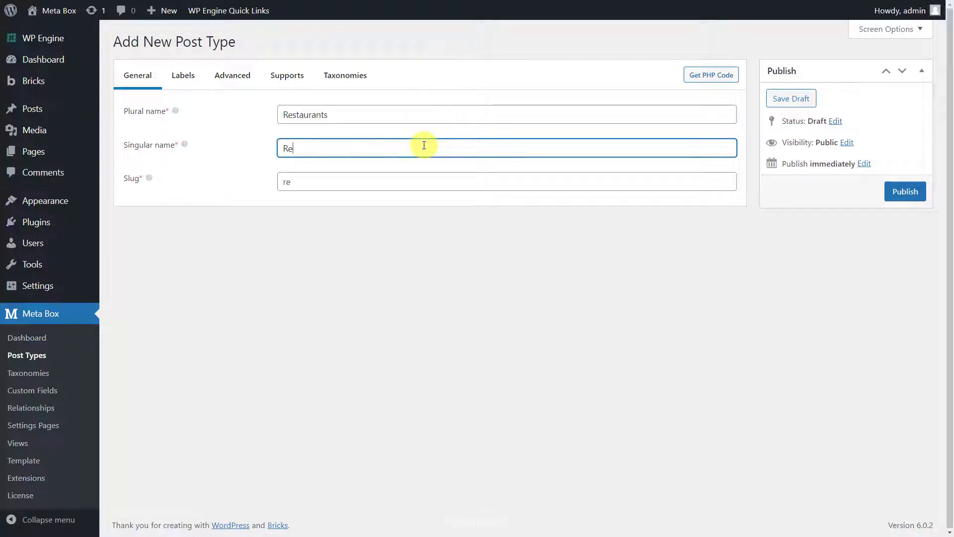
pyautogui.write('staurant')
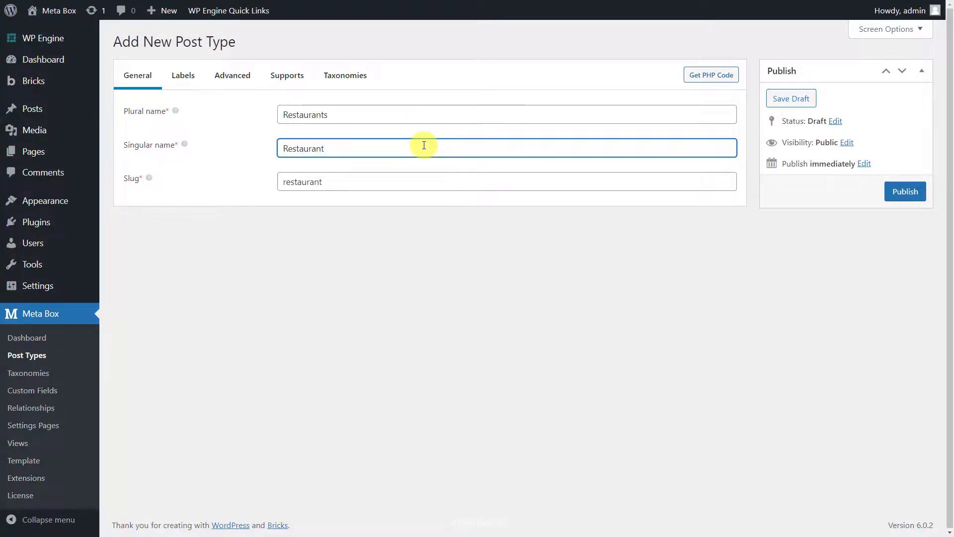
pyautogui.click(905, 193)
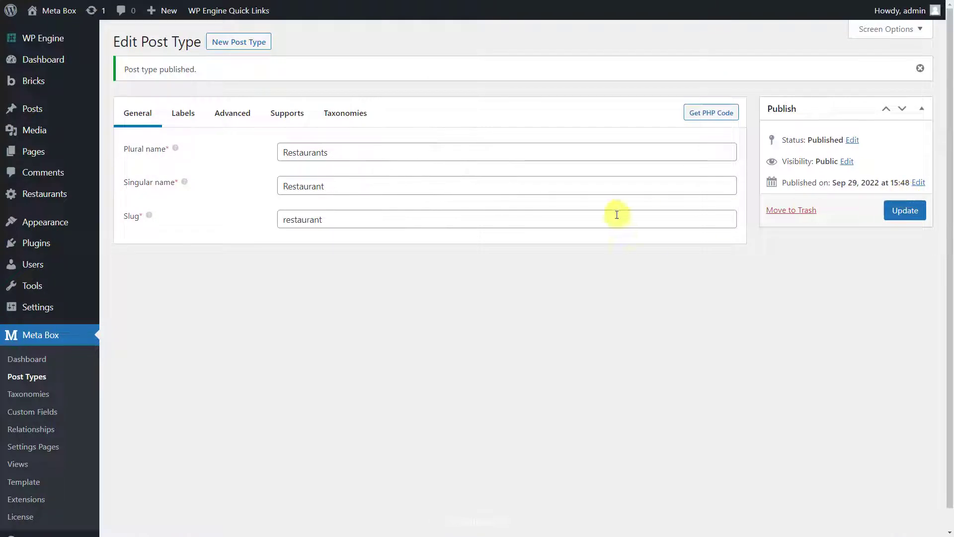
pyautogui.moveTo(82, 198)
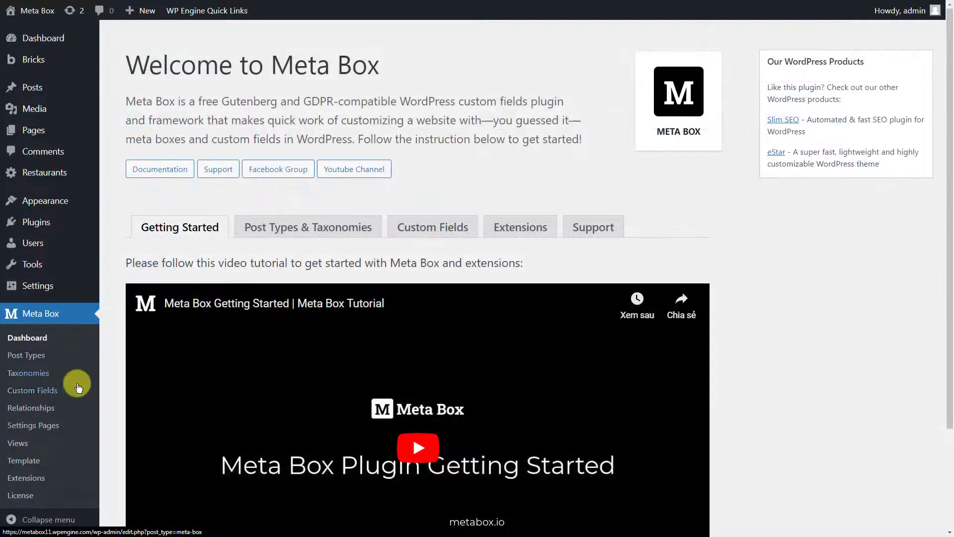
# - Create a new Meta Box custom field group titled Restaurant Information
pyautogui.click(32, 390)
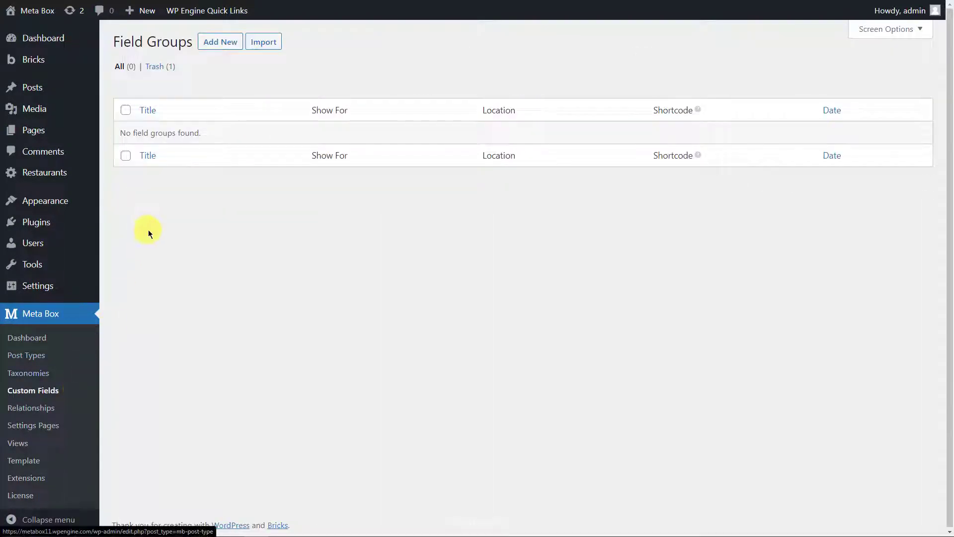
pyautogui.click(213, 45)
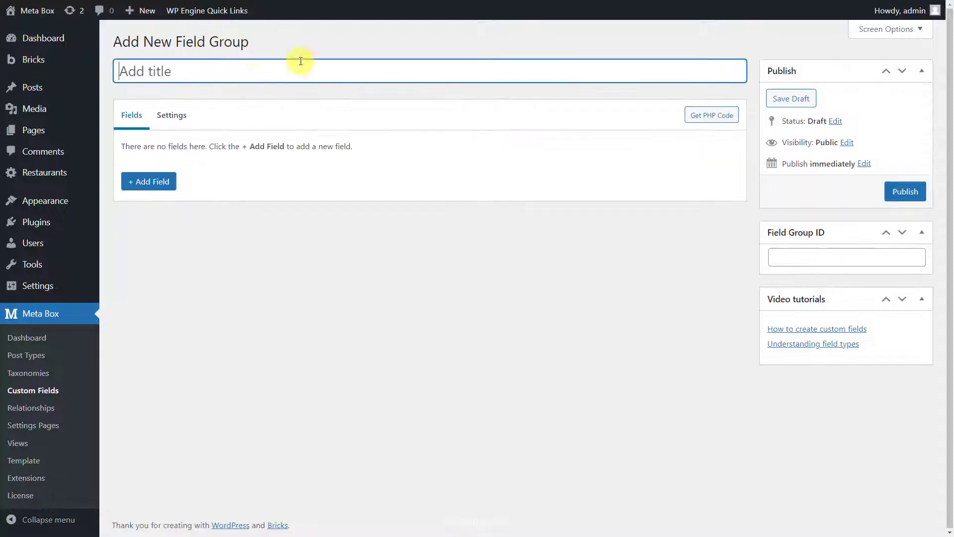
pyautogui.write('Restaurant I')
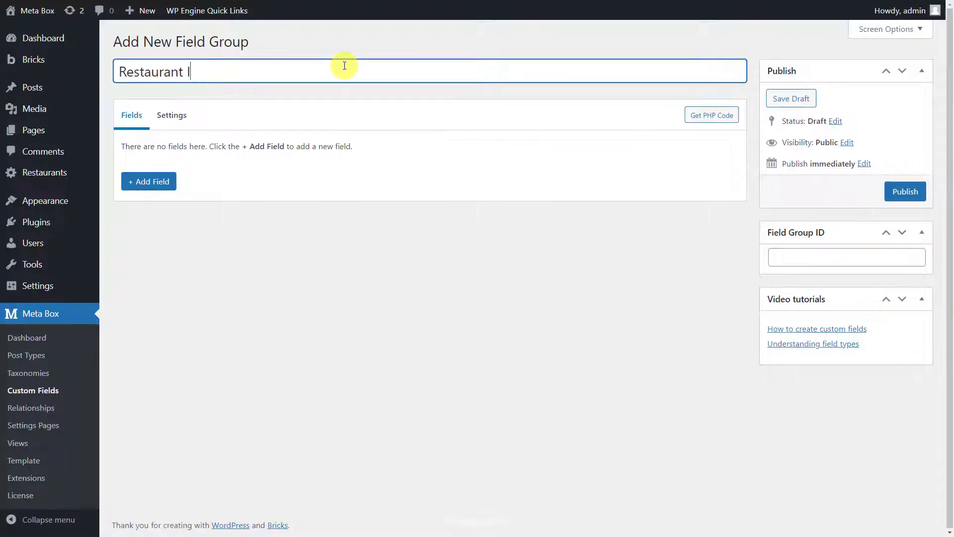
pyautogui.write('nformation')
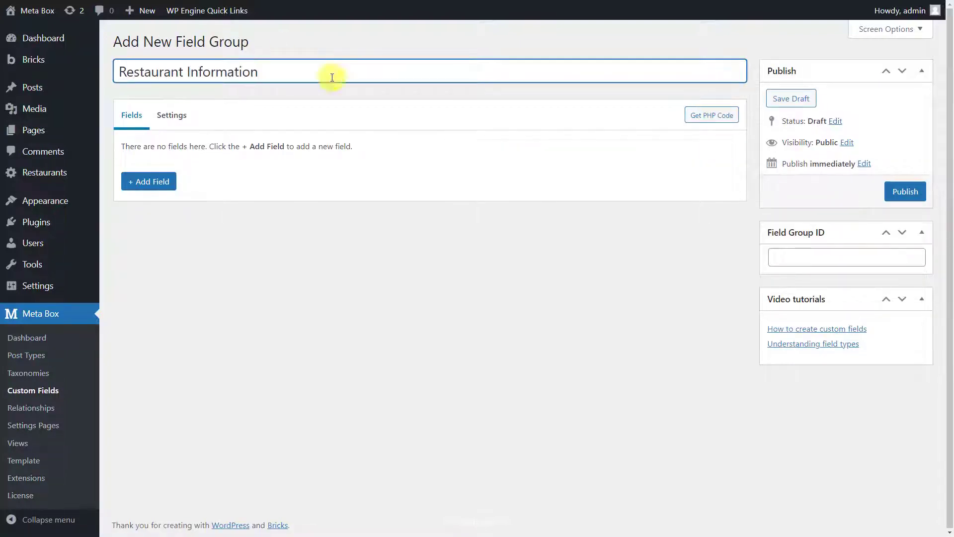
# - Add a Text field to the field group with the label Address and the ID address
pyautogui.click(172, 181)
pyautogui.write('tex')
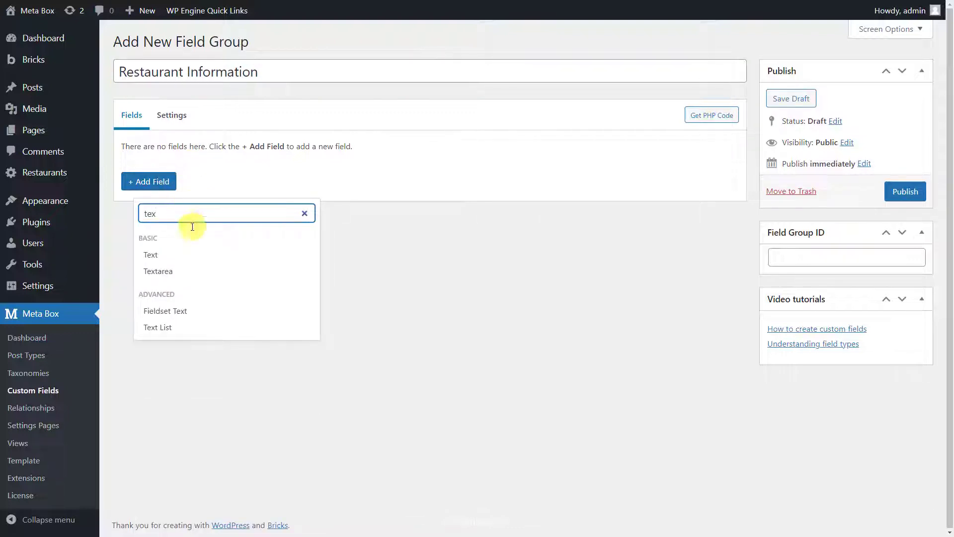
pyautogui.click(197, 254)
pyautogui.click(227, 145)
pyautogui.click(308, 206)
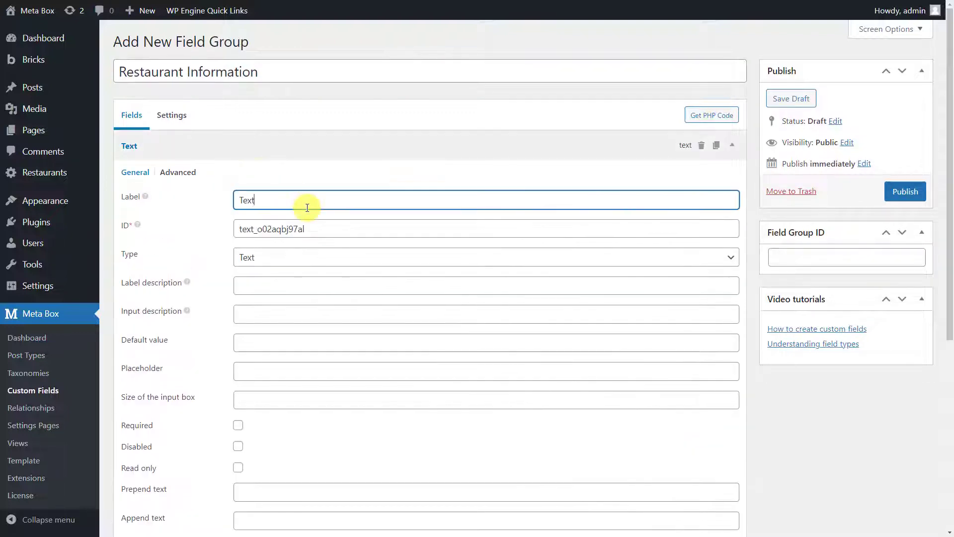
pyautogui.hotkey('ctrl', 'a')
pyautogui.write('Address')
pyautogui.doubleClick(340, 228)
pyautogui.write('address')
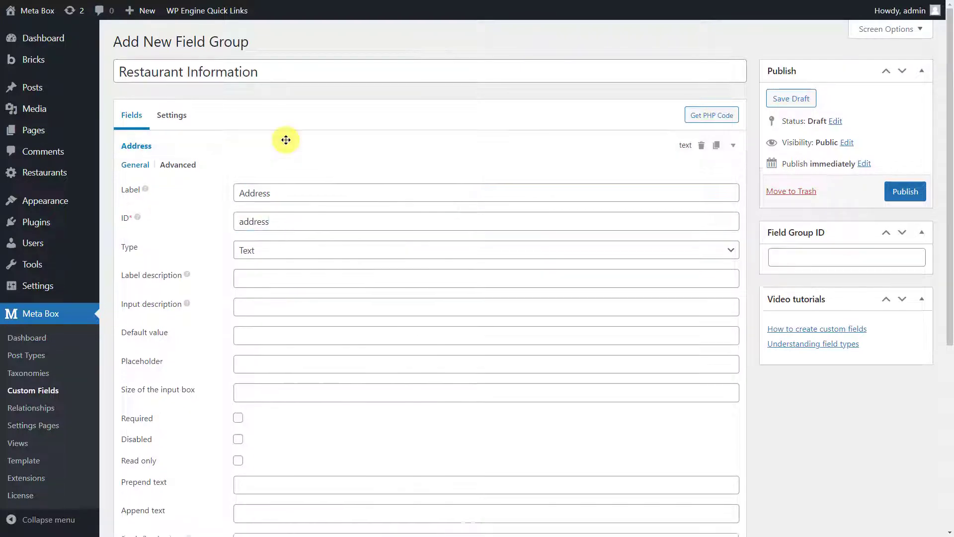
pyautogui.click(284, 144)
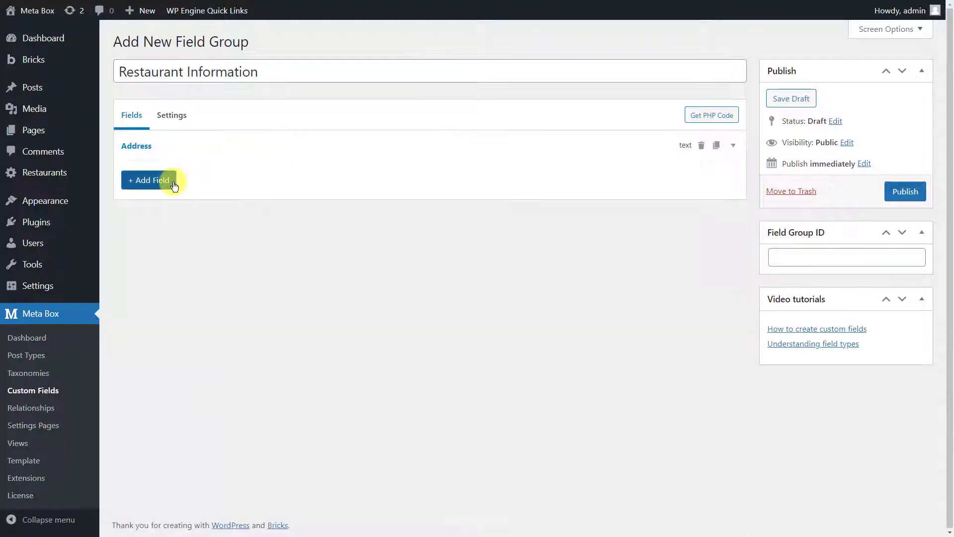
# - Add a Single Image field to the field group with the label Logo and the ID logo
pyautogui.click(169, 180)
pyautogui.write('imag')
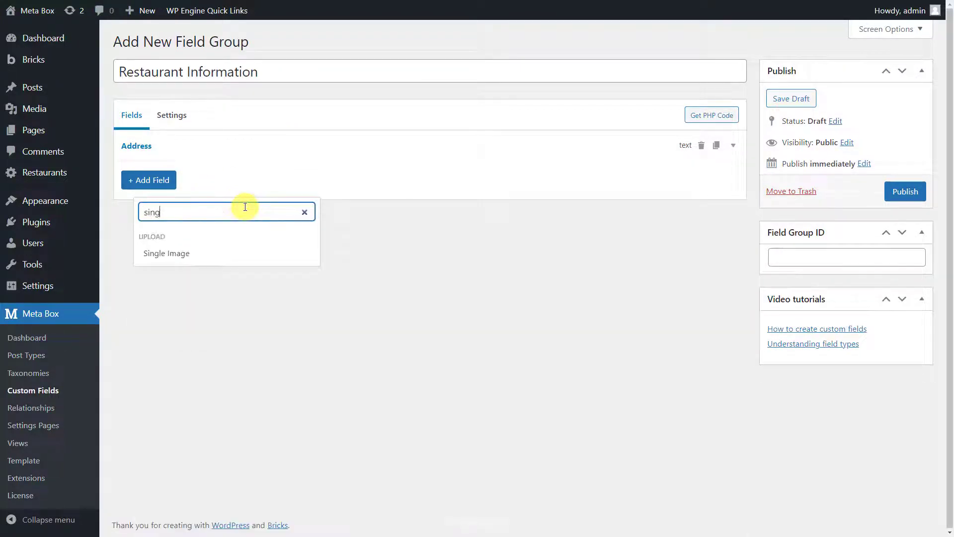
pyautogui.click(245, 251)
pyautogui.click(255, 177)
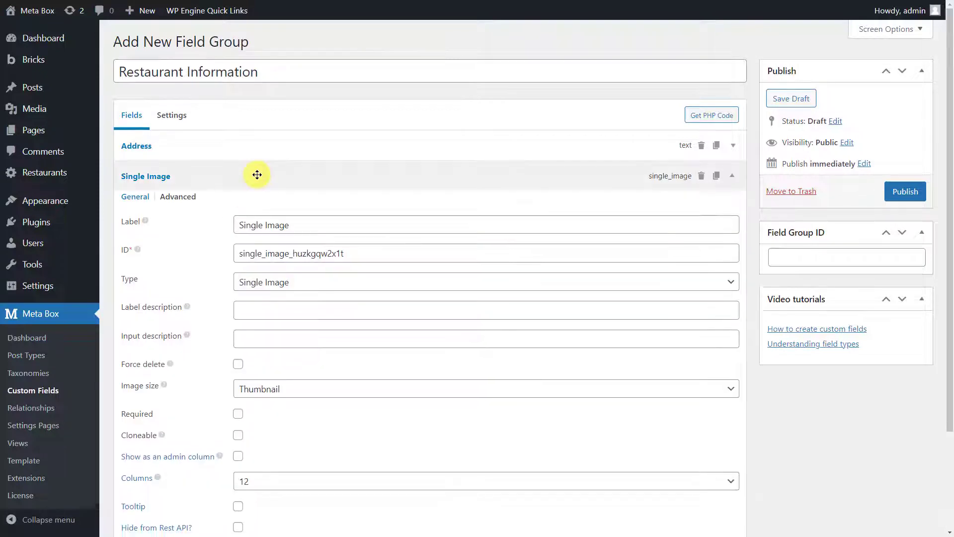
pyautogui.tripleClick(341, 226)
pyautogui.write('Logo')
pyautogui.click(366, 252)
pyautogui.tripleClick(366, 253)
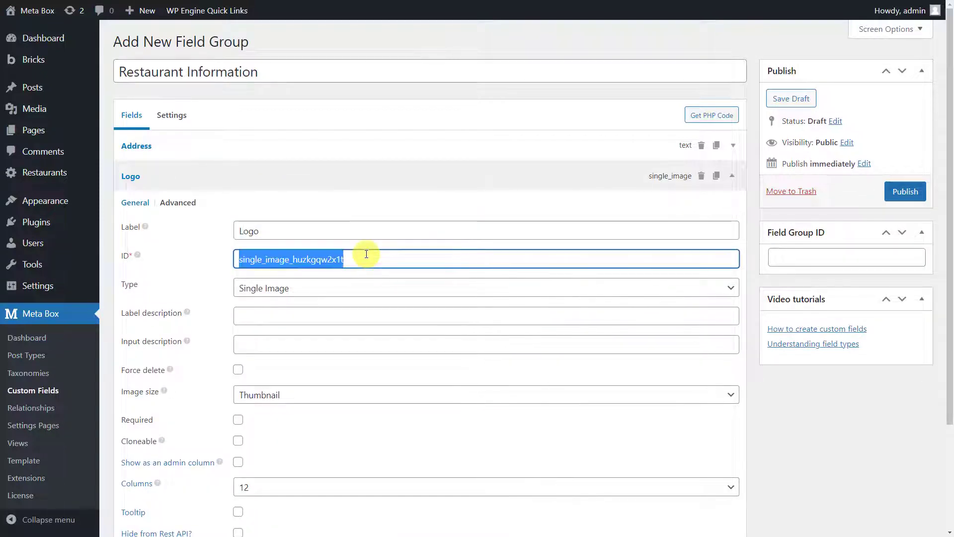
pyautogui.write('logo')
pyautogui.click(287, 175)
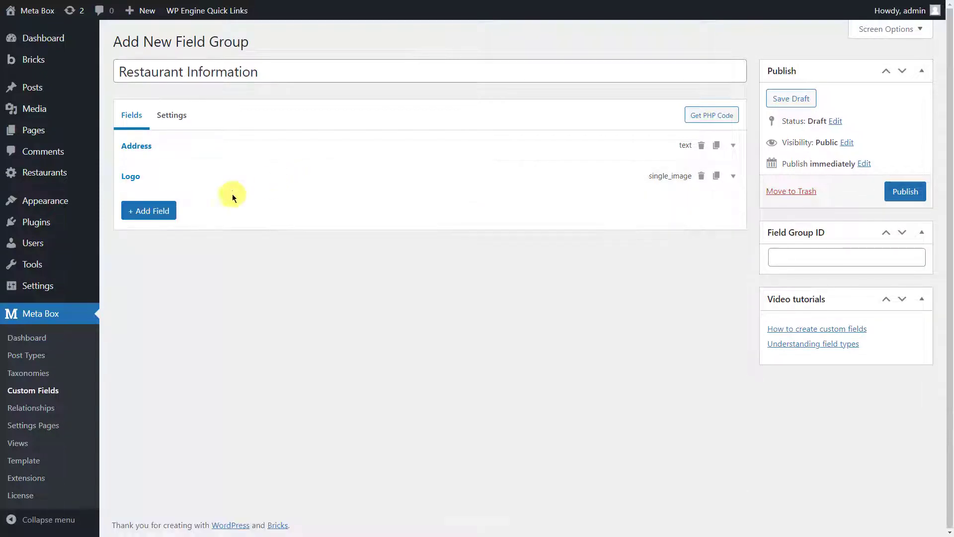
# - Add a Checkbox List field to the field group with the label Voucher and the ID voucher
pyautogui.click(152, 211)
pyautogui.write('check')
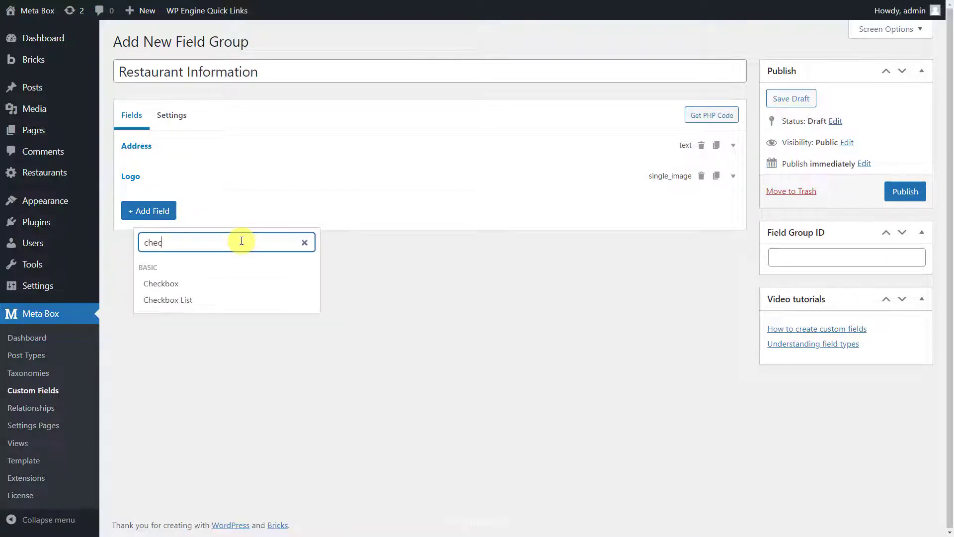
pyautogui.click(247, 302)
pyautogui.click(262, 207)
pyautogui.tripleClick(320, 256)
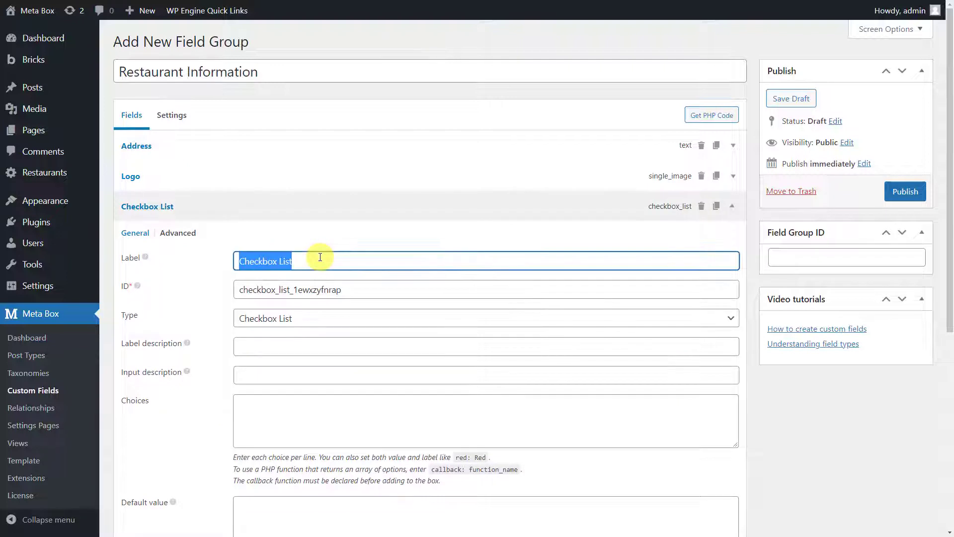
pyautogui.write('Voucher')
pyautogui.tripleClick(362, 288)
pyautogui.write('voucher')
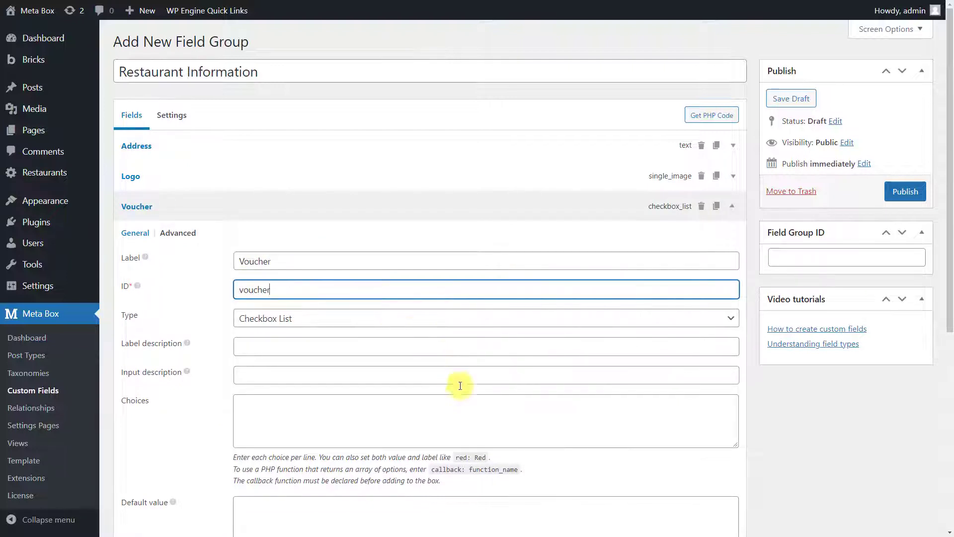
# - Enter the Voucher choices, one per line: freeship: Freeship, discount20%: Discount 20%, discount30%: Discount 30%, discount50%: Discount 50%
pyautogui.click(473, 401)
pyautogui.write('freeship: Freeship discount20%: Discount 20% discount30%: Discount 30% discount50%: Discount 50%')
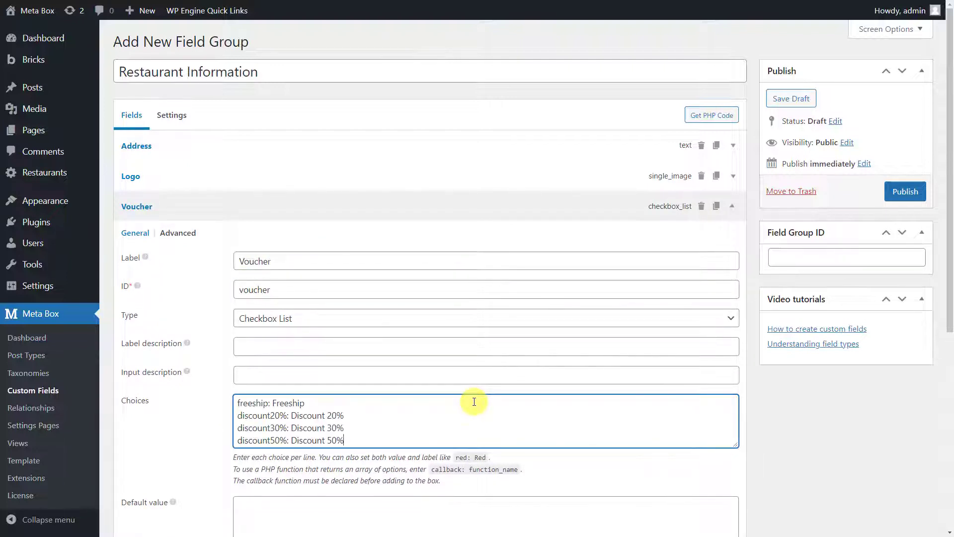
pyautogui.click(335, 209)
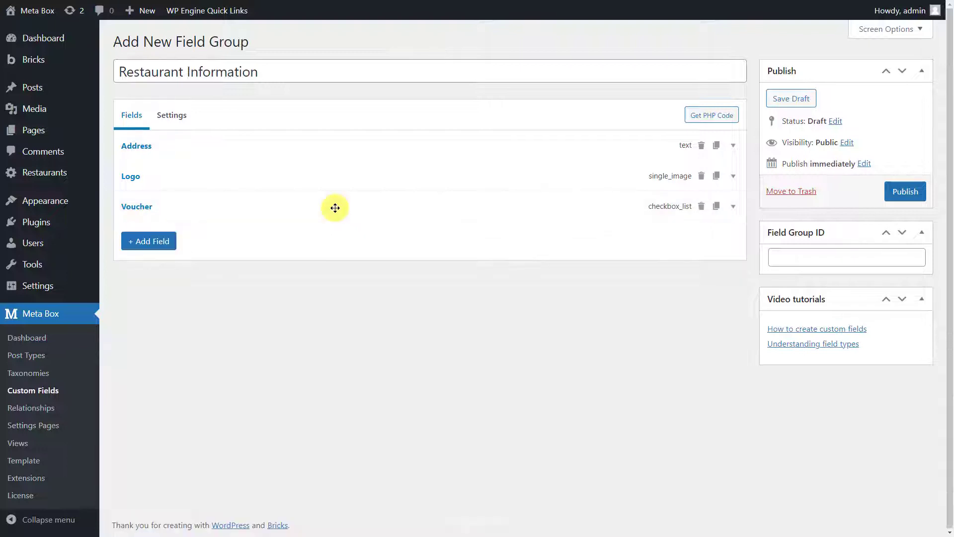
# - Add a Switch field to the field group with the label Feature the Restaurant and the ID feature_the_restaurant
pyautogui.click(164, 249)
pyautogui.write('sw')
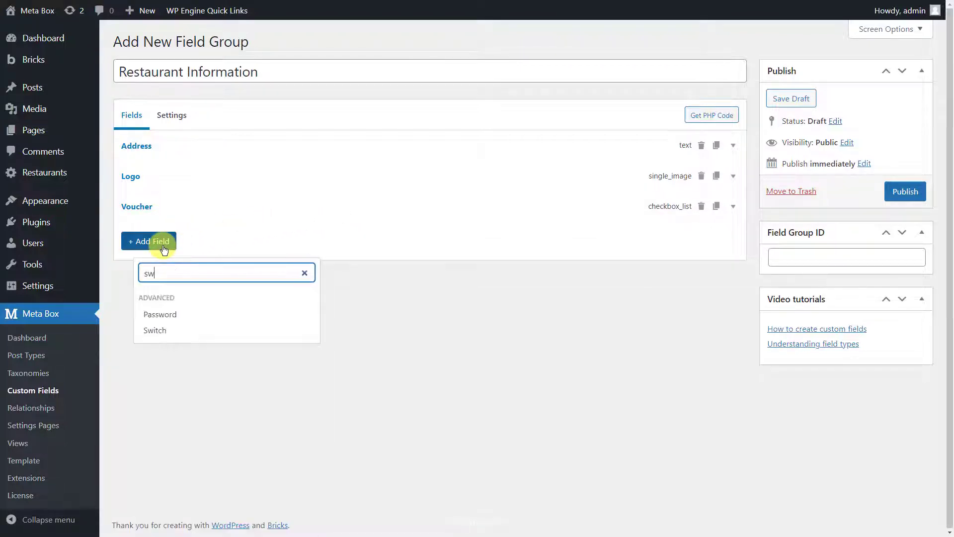
pyautogui.click(204, 330)
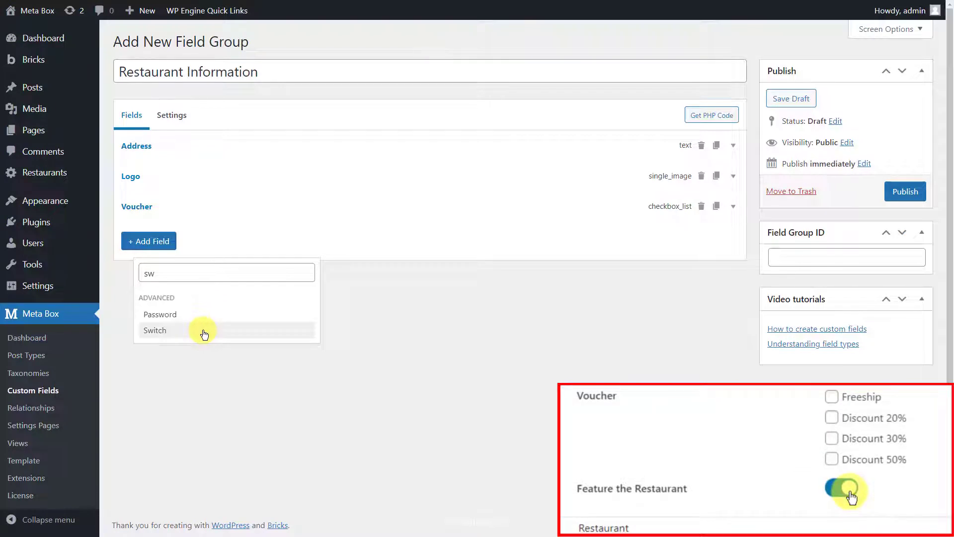
pyautogui.click(203, 332)
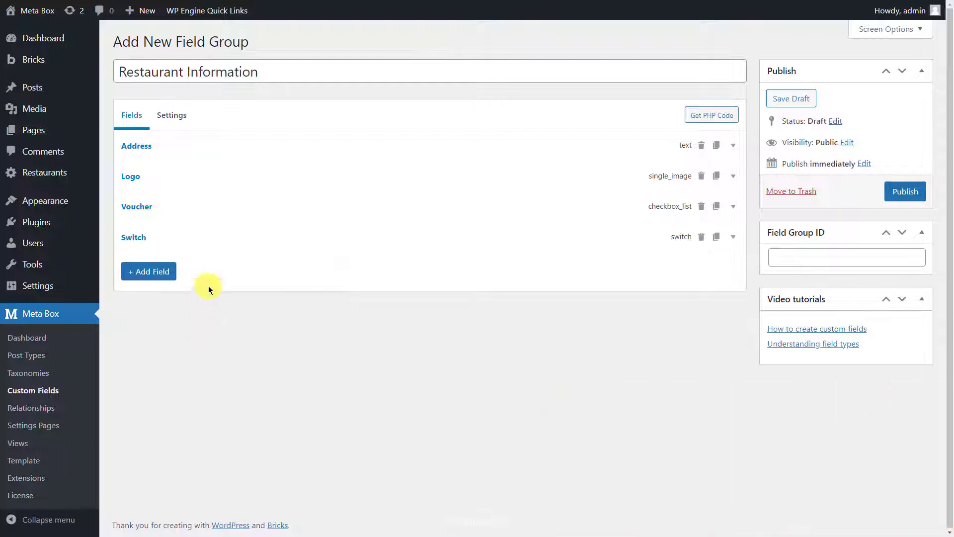
pyautogui.click(228, 249)
pyautogui.click(310, 291)
pyautogui.hotkey('ctrl', 'a')
pyautogui.write('Feature the Restaurant')
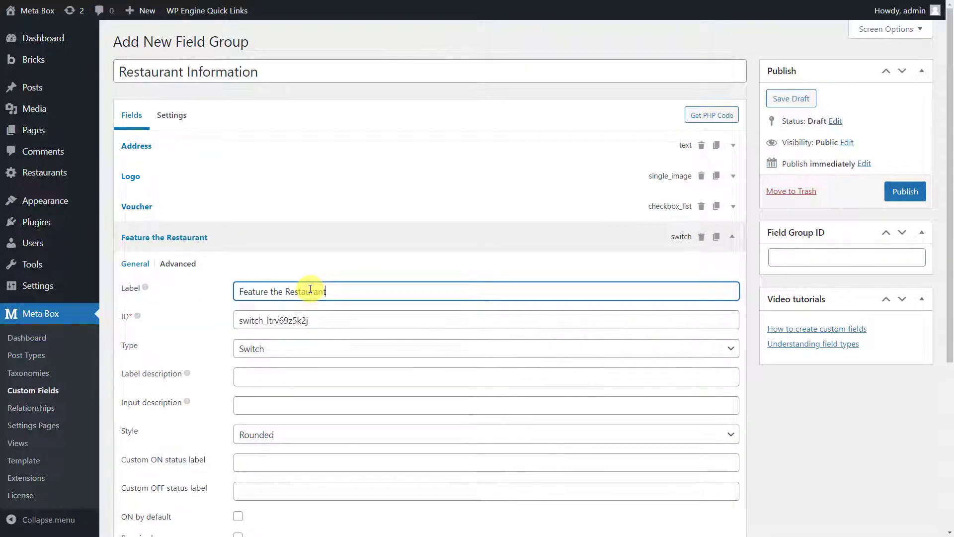
pyautogui.tripleClick(350, 323)
pyautogui.write('feature_the_restaurant')
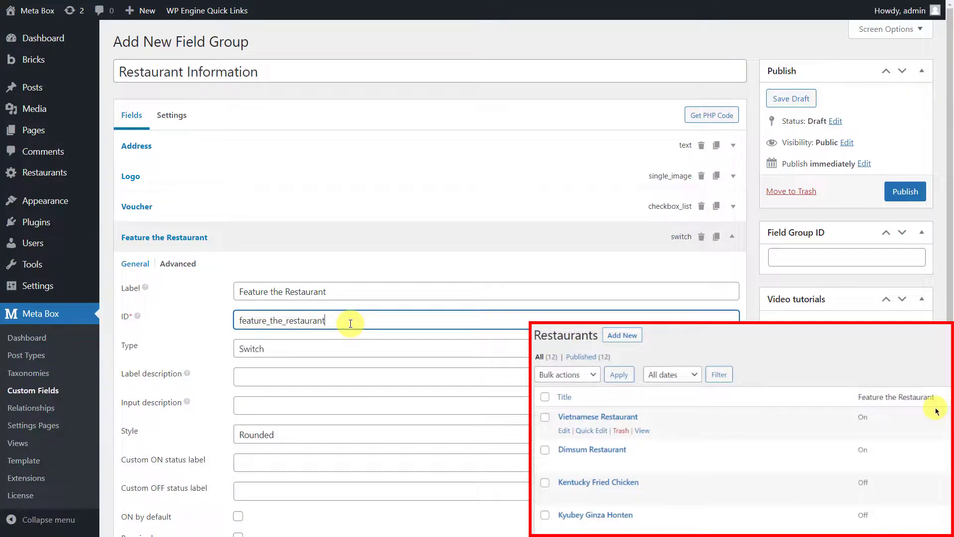
# - Show the Feature the Restaurant field as an admin column after the title, with the column title Feature the Restaurant
pyautogui.scroll(-3, 351, 323)
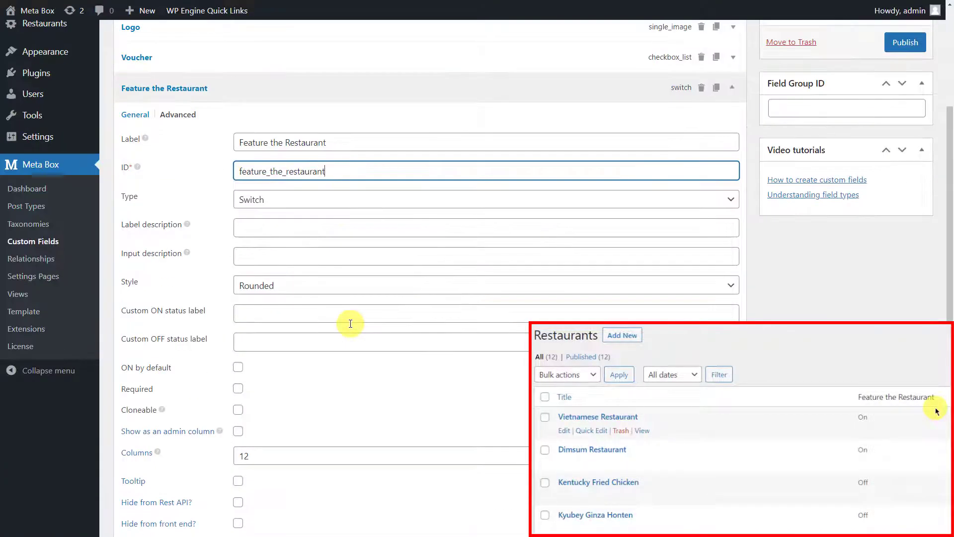
pyautogui.click(238, 431)
pyautogui.scroll(-1, 239, 432)
pyautogui.click(316, 434)
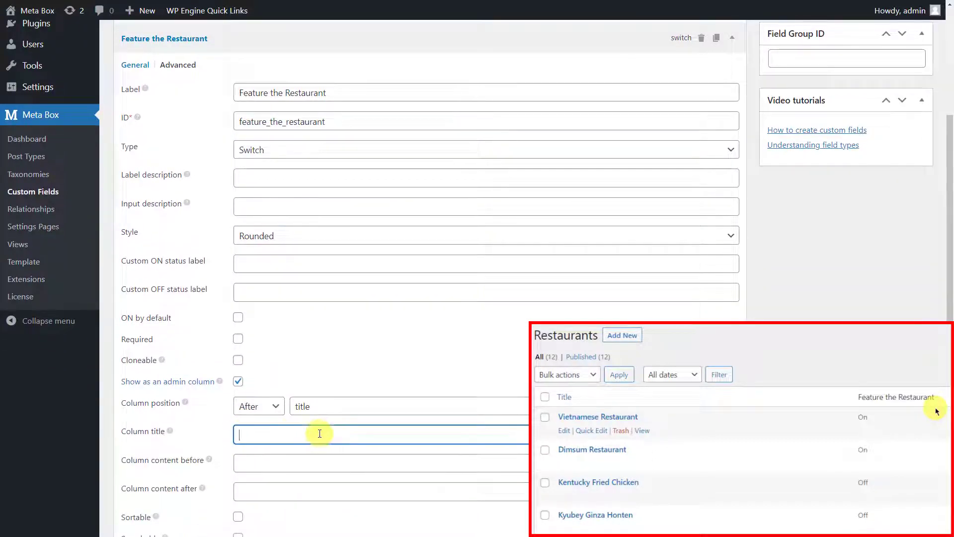
pyautogui.tripleClick(387, 86)
pyautogui.hotkey('ctrl', 'c')
pyautogui.click(427, 431)
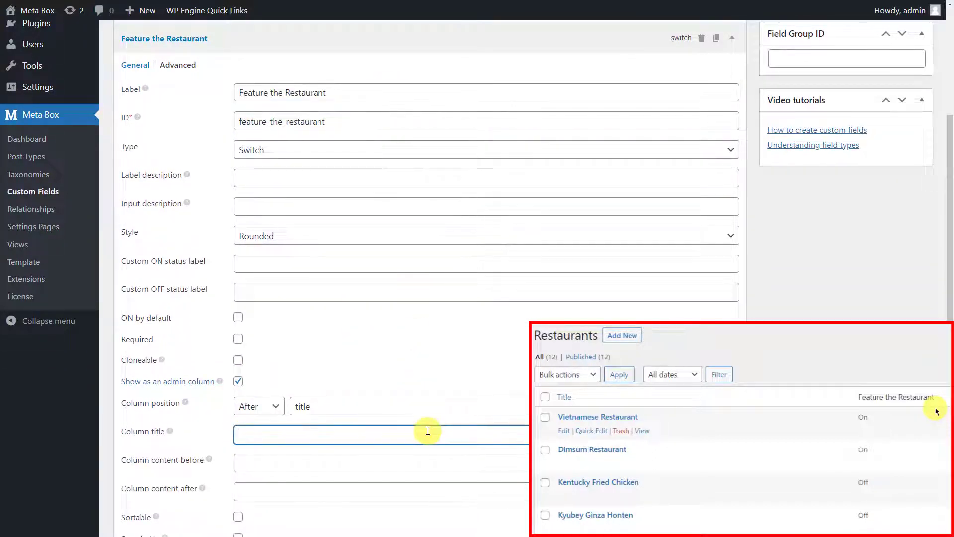
pyautogui.hotkey('ctrl', 'v')
pyautogui.scroll(3, 422, 428)
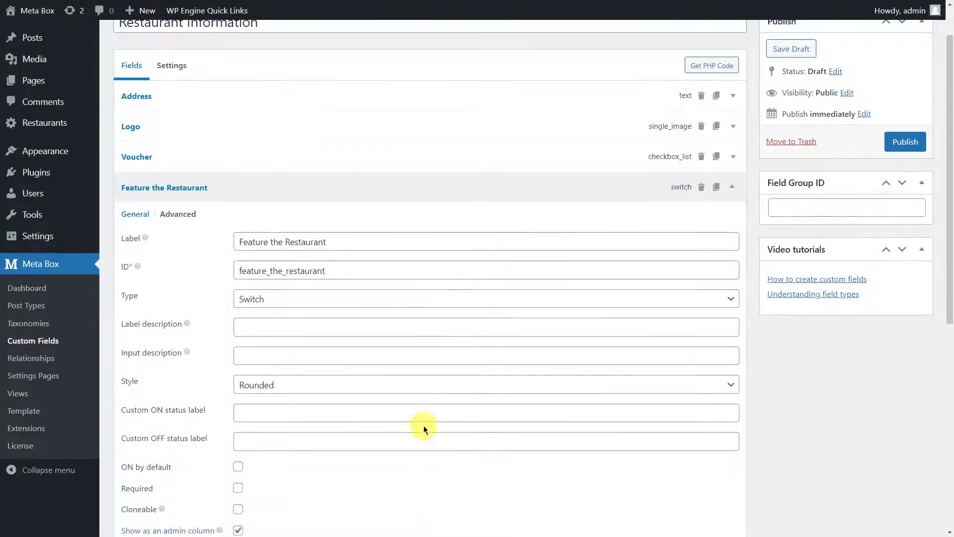
pyautogui.click(278, 193)
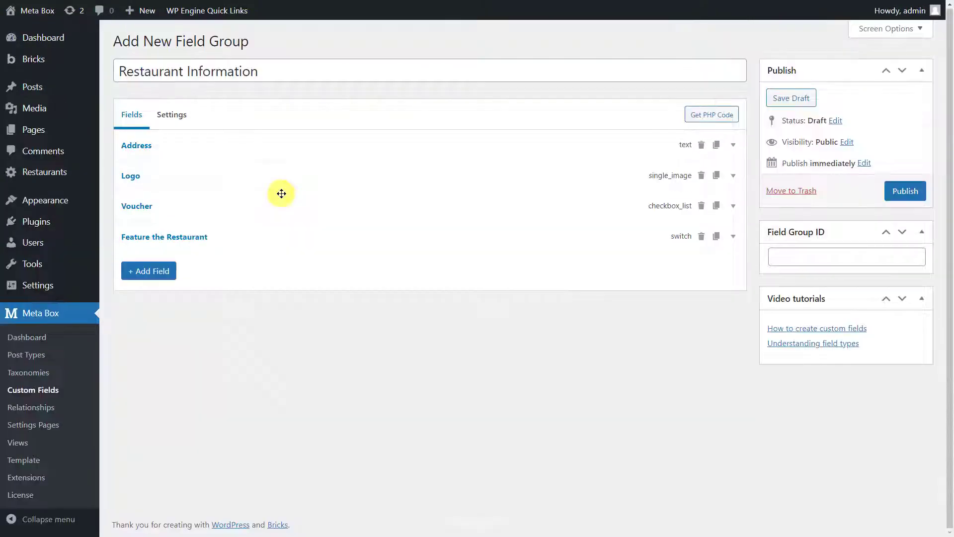
# - Set the field group's location to the Restaurant post type instead of Post, and publish the field group
pyautogui.click(181, 124)
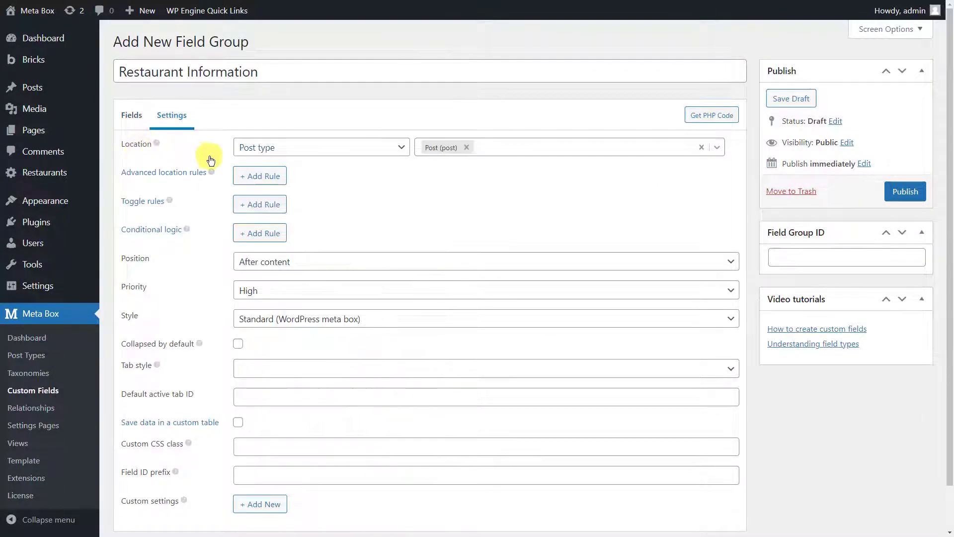
pyautogui.click(465, 148)
pyautogui.write('res')
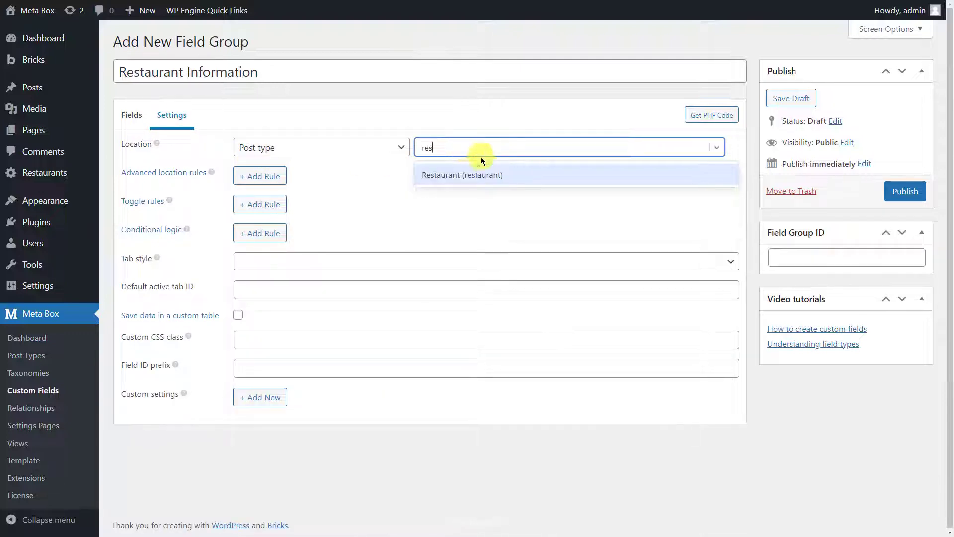
pyautogui.click(526, 175)
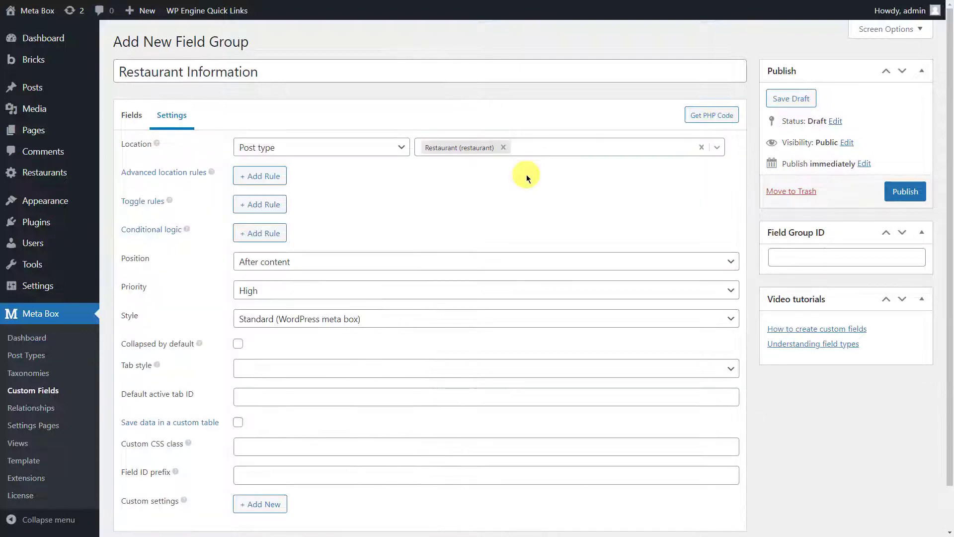
pyautogui.click(890, 191)
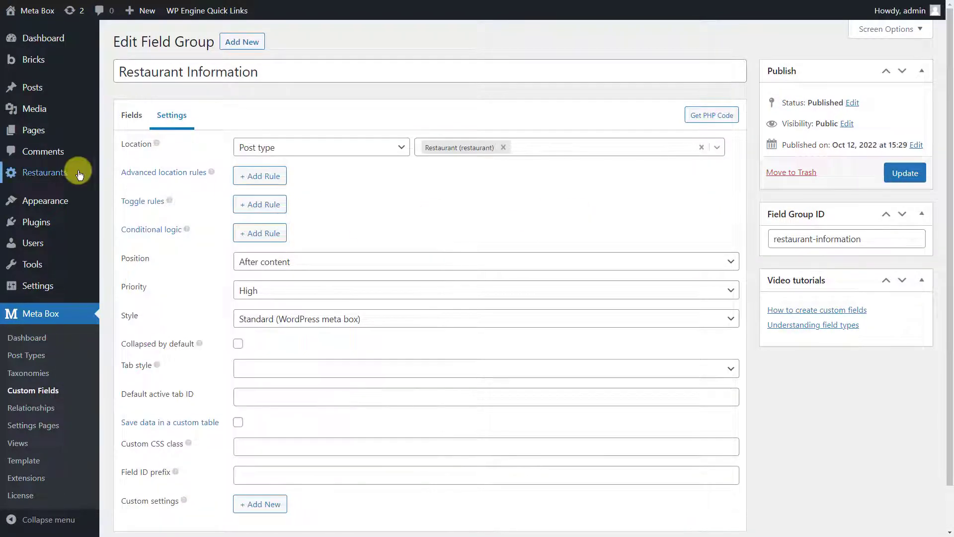
# - Start a new restaurant post and set its Address to Hanoi, Vietnam
pyautogui.moveTo(79, 174)
pyautogui.click(165, 192)
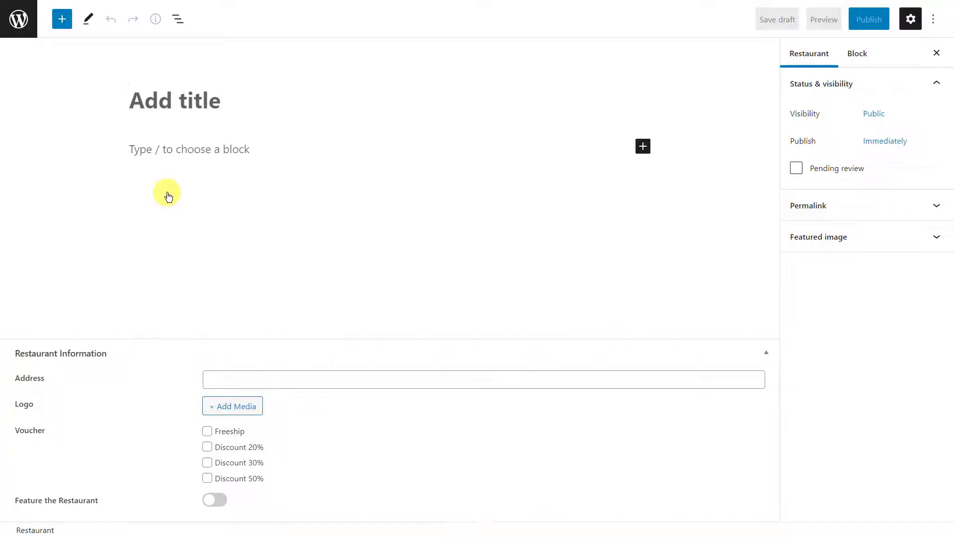
pyautogui.click(410, 377)
pyautogui.write('Hanoi, Vietnam')
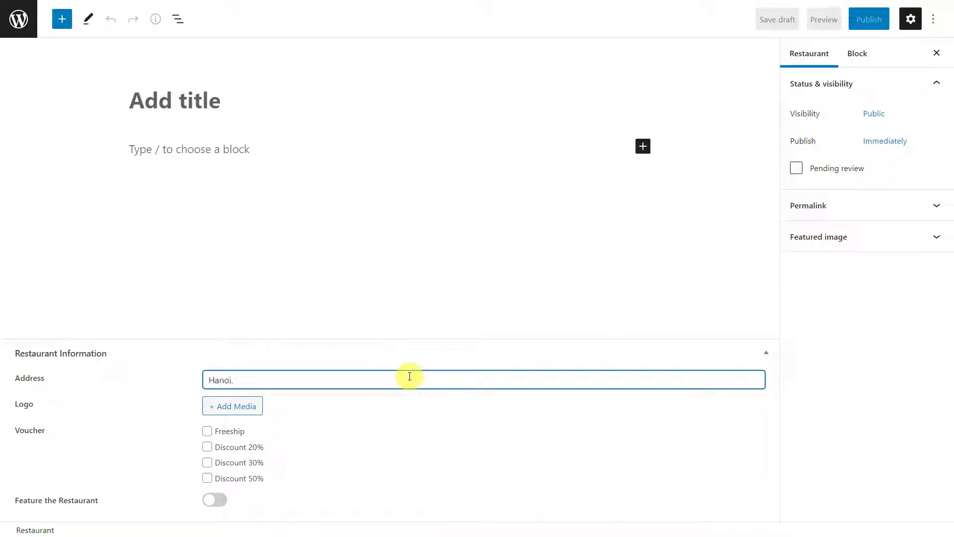
# - Try out the Freeship and Discount 20% vouchers and the Feature the Restaurant switch on the new restaurant post
pyautogui.click(209, 432)
pyautogui.click(208, 447)
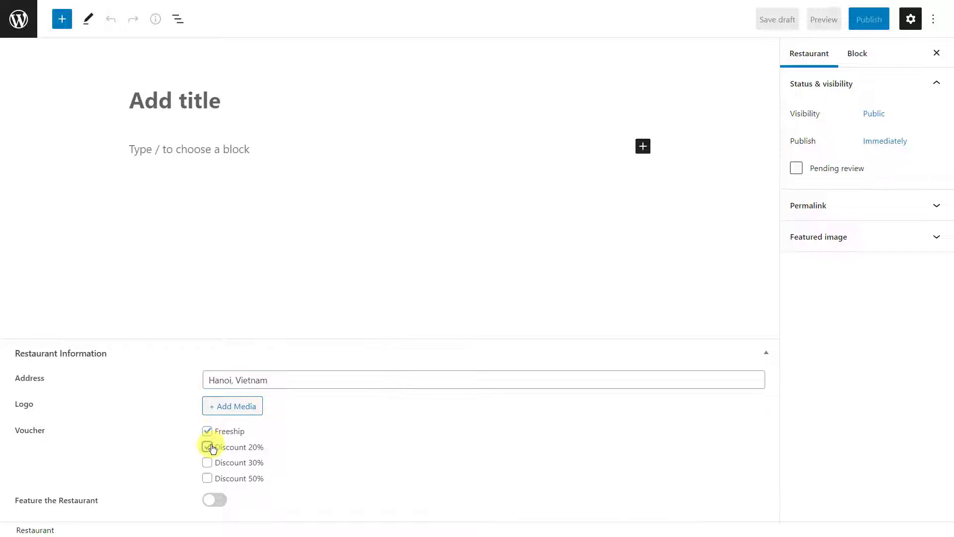
pyautogui.click(209, 447)
pyautogui.click(208, 431)
pyautogui.click(219, 502)
pyautogui.click(220, 503)
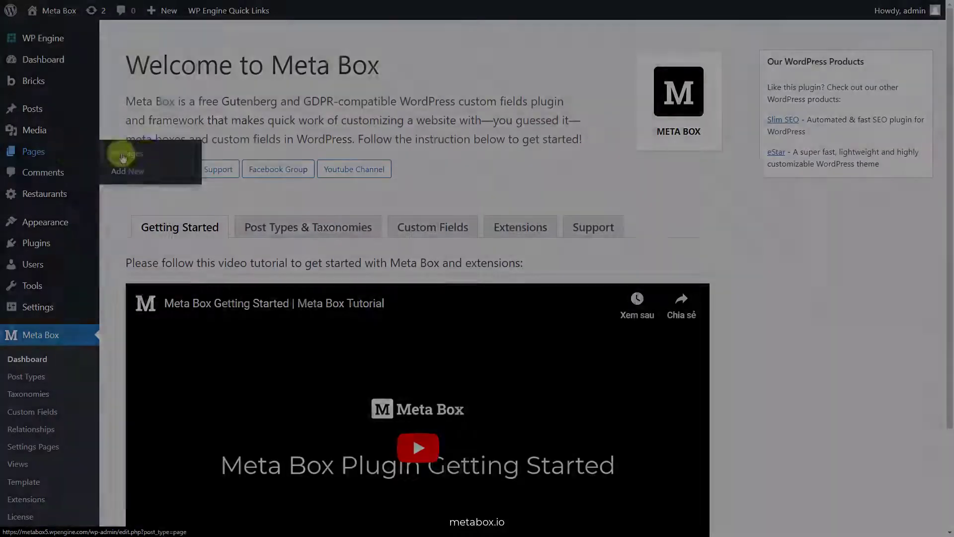
# - Open the Home Page for editing with Bricks and collapse its whole element structure
pyautogui.click(144, 154)
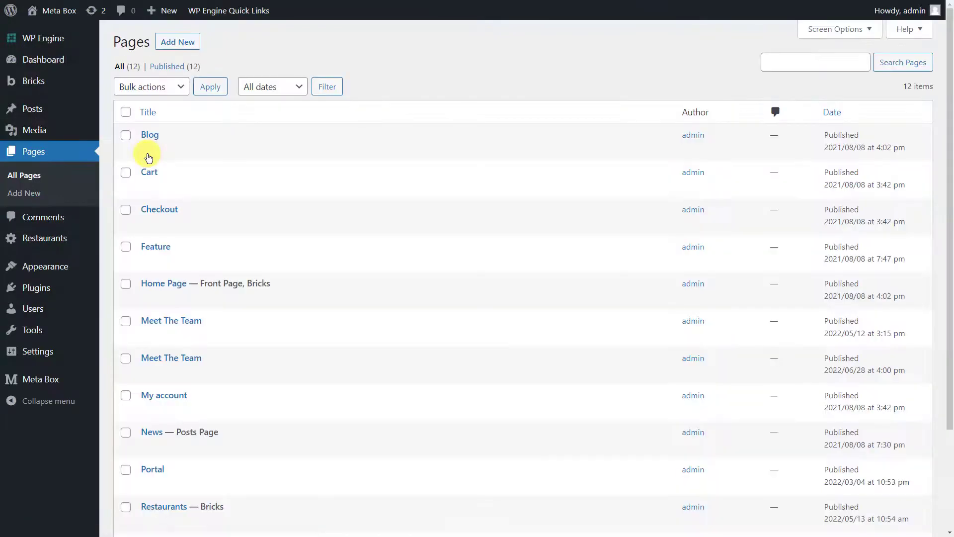
pyautogui.click(278, 301)
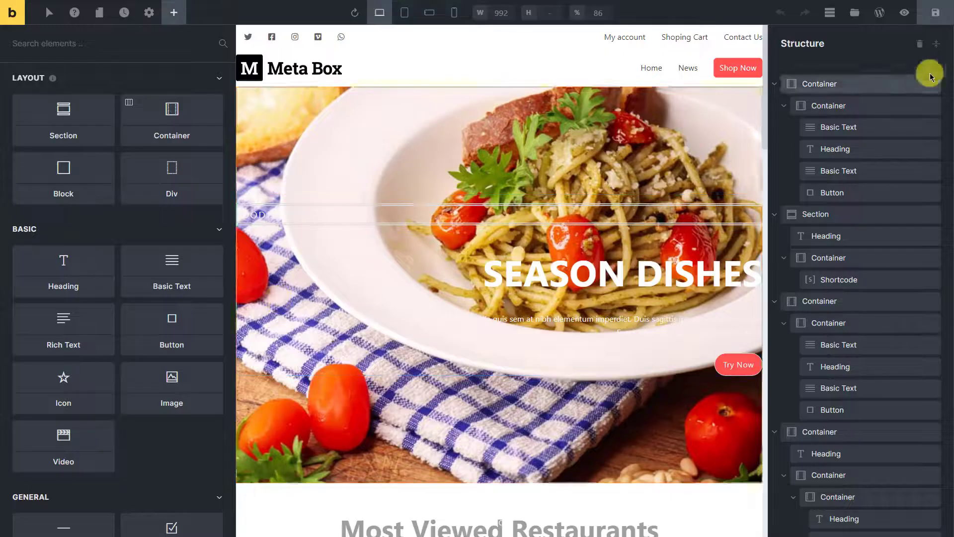
pyautogui.click(937, 45)
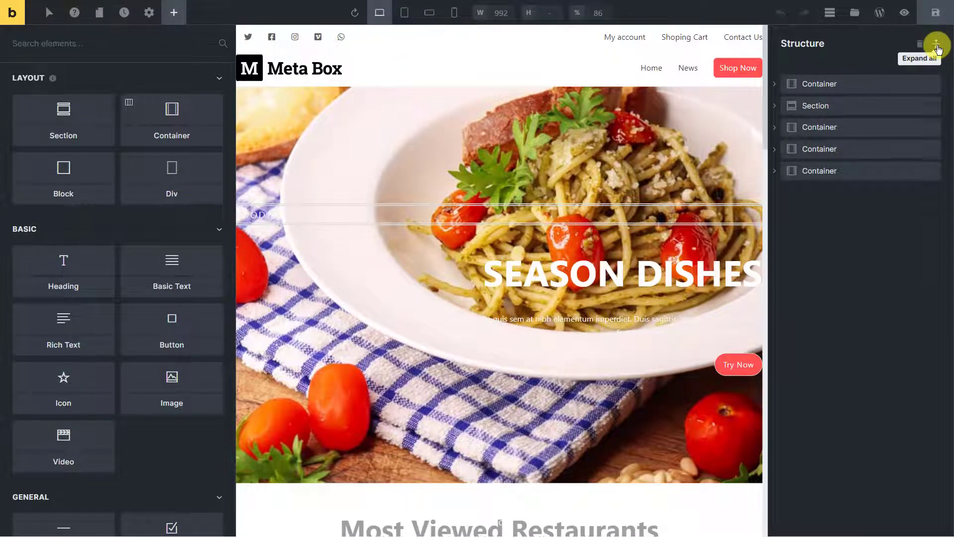
# - Add a section to the home page with a heading reading FEATURED RESTAURANTS placed above the section's container
pyautogui.click(85, 119)
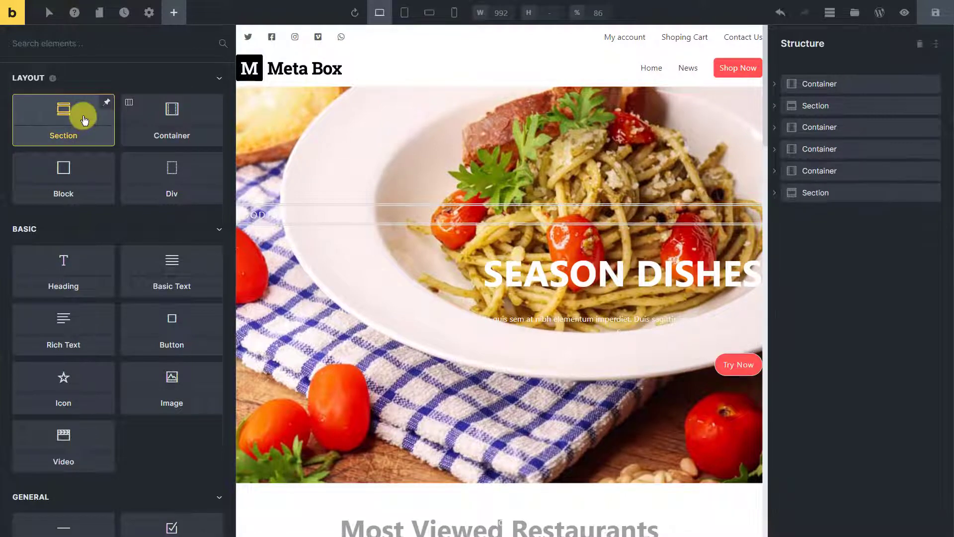
pyautogui.click(860, 191)
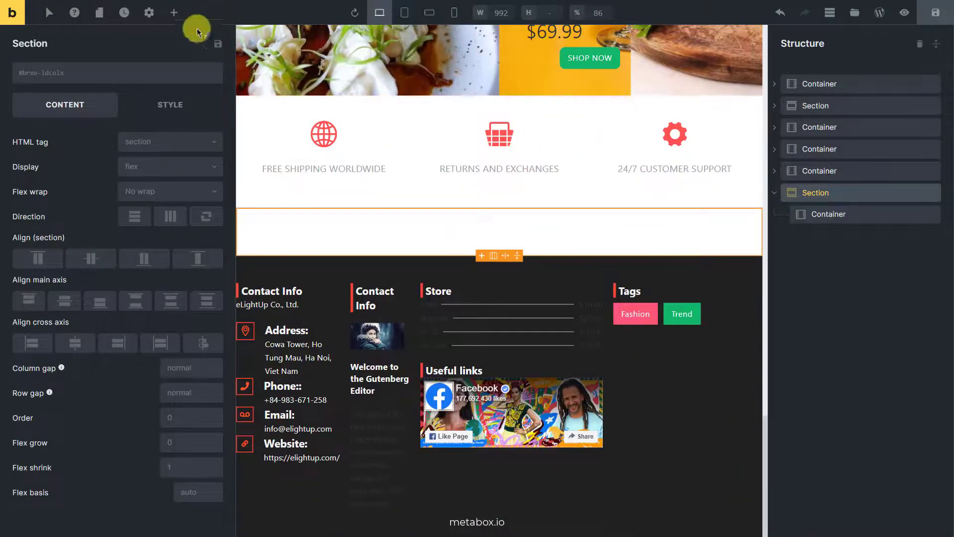
pyautogui.click(174, 14)
pyautogui.click(85, 253)
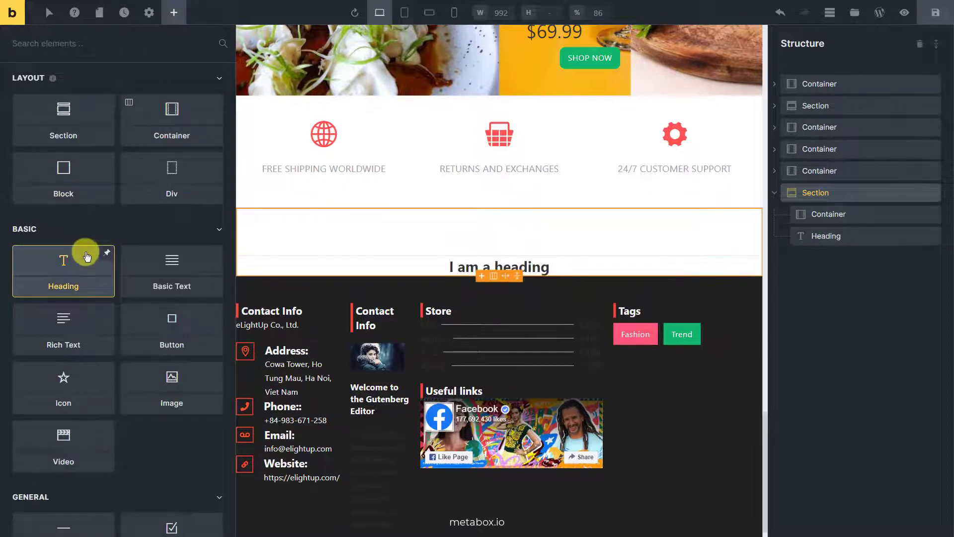
pyautogui.moveTo(853, 242); pyautogui.dragTo(854, 207)
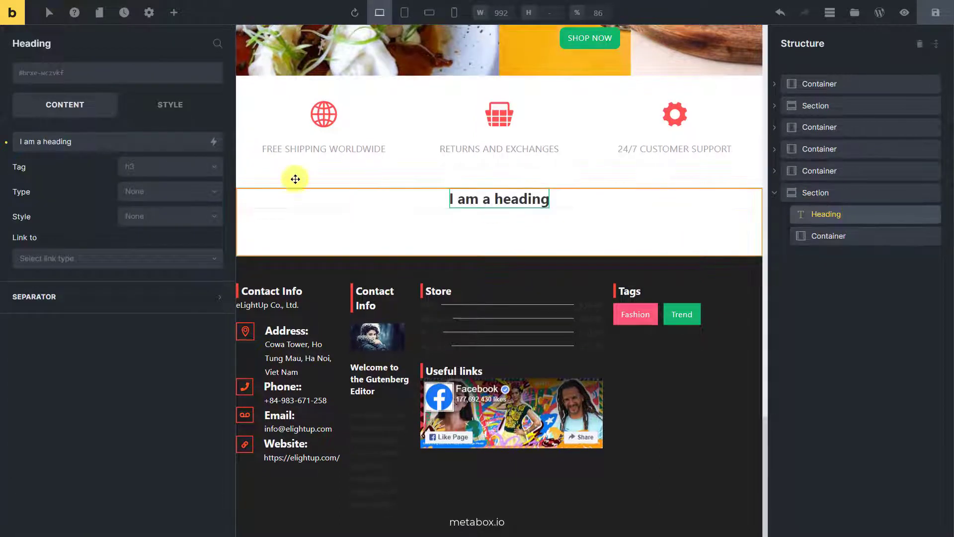
pyautogui.tripleClick(144, 143)
pyautogui.write('FEATURED RESTAURANTS')
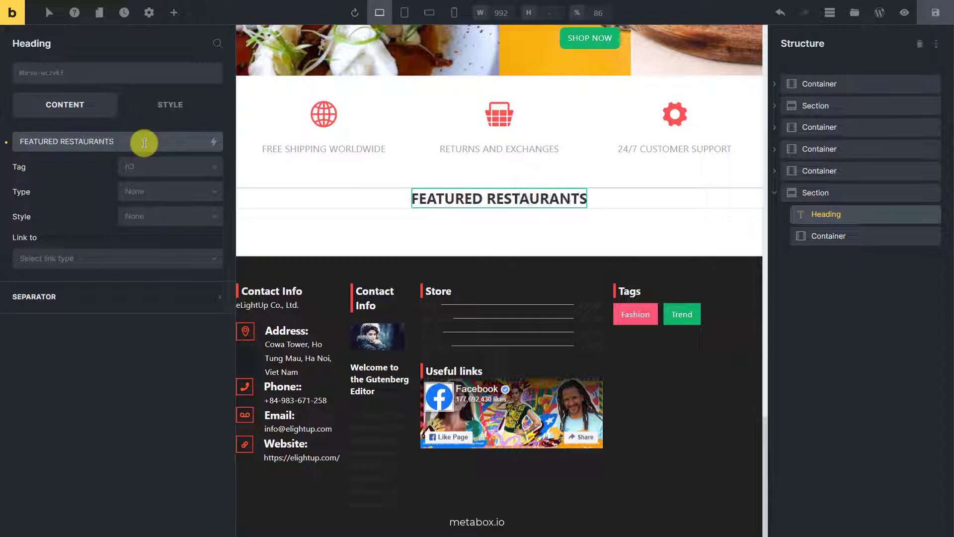
# - Add a Div element inside the container under the FEATURED RESTAURANTS heading
pyautogui.click(869, 239)
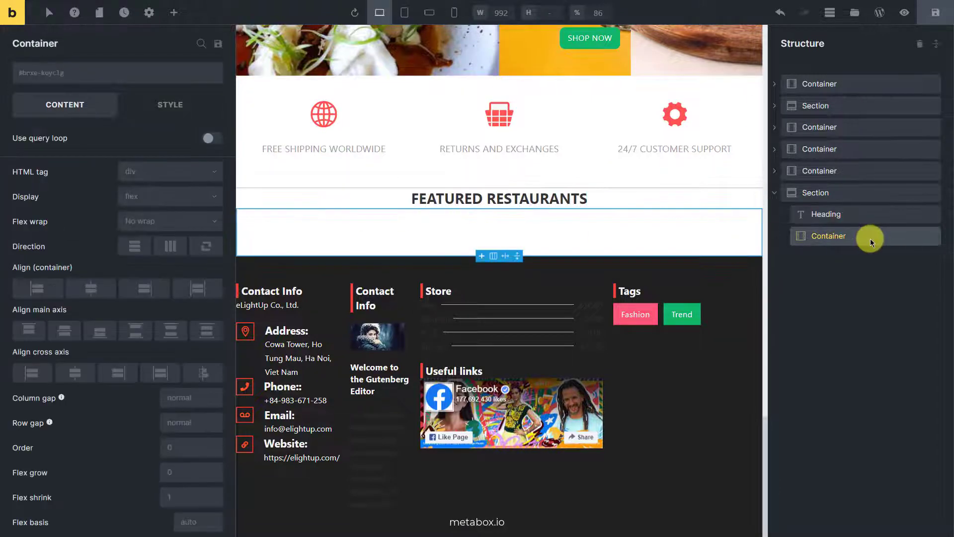
pyautogui.click(174, 13)
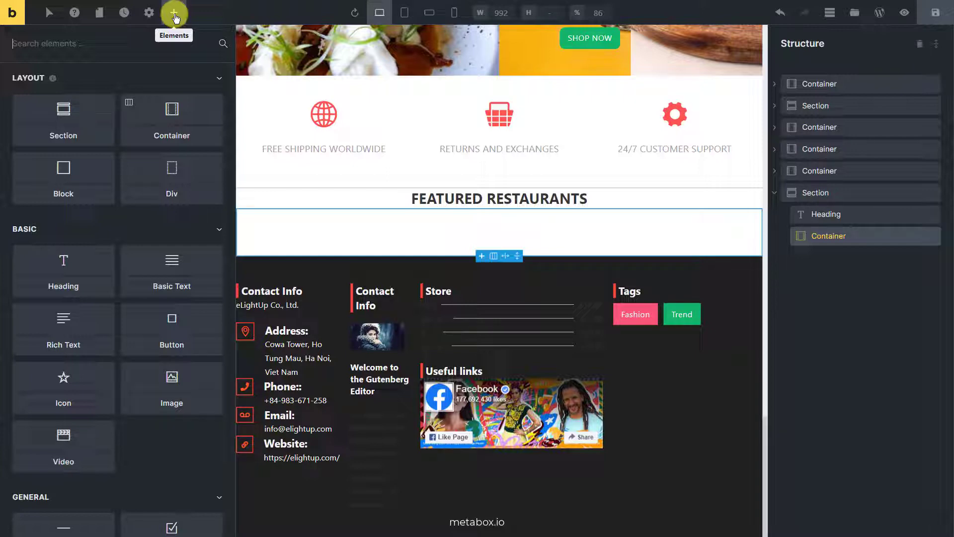
pyautogui.click(180, 168)
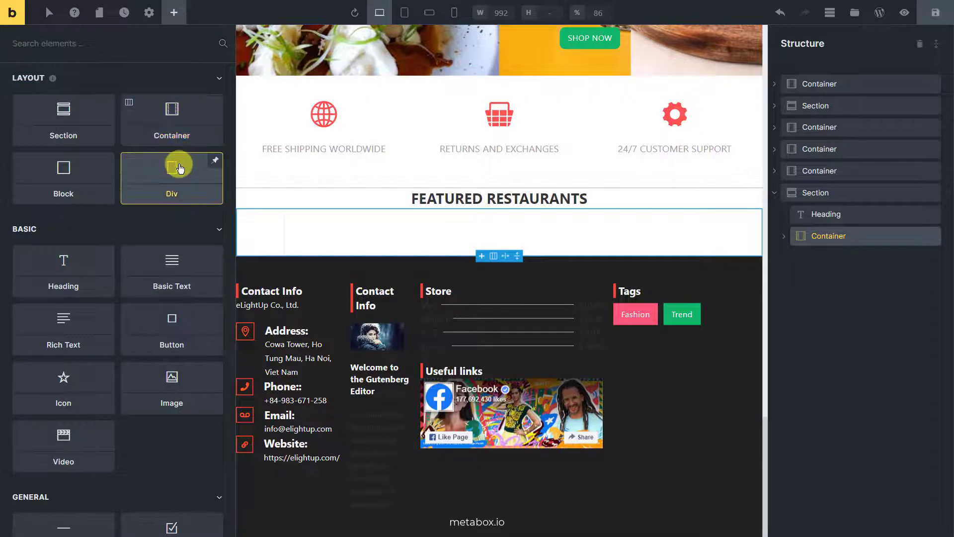
# - Enable the query loop on the new div, with the query type Posts and the post type Restaurants
pyautogui.click(862, 257)
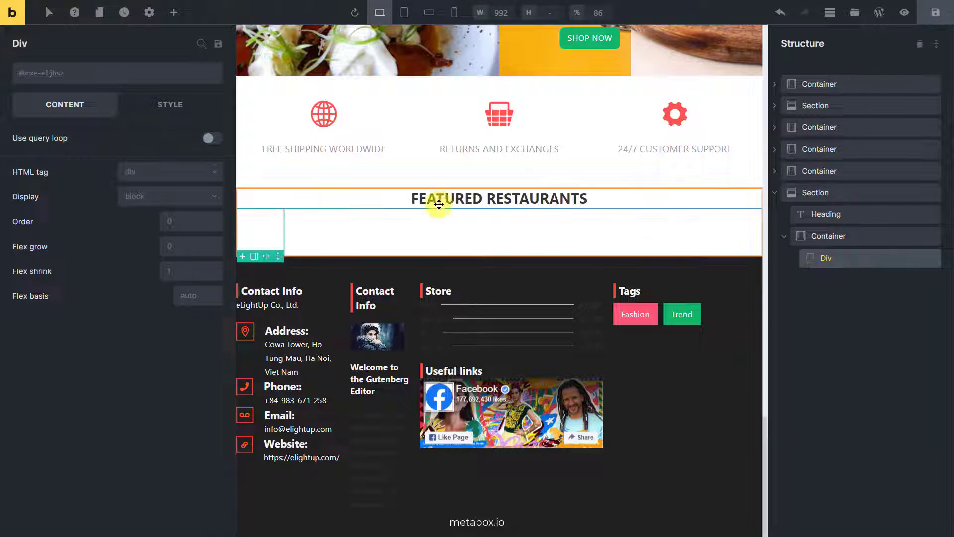
pyautogui.click(211, 144)
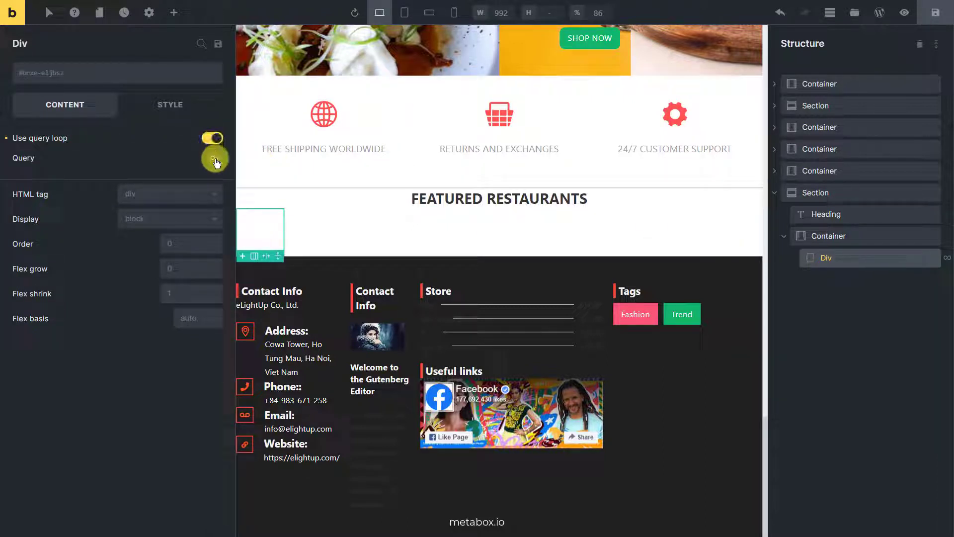
pyautogui.click(214, 158)
pyautogui.click(198, 191)
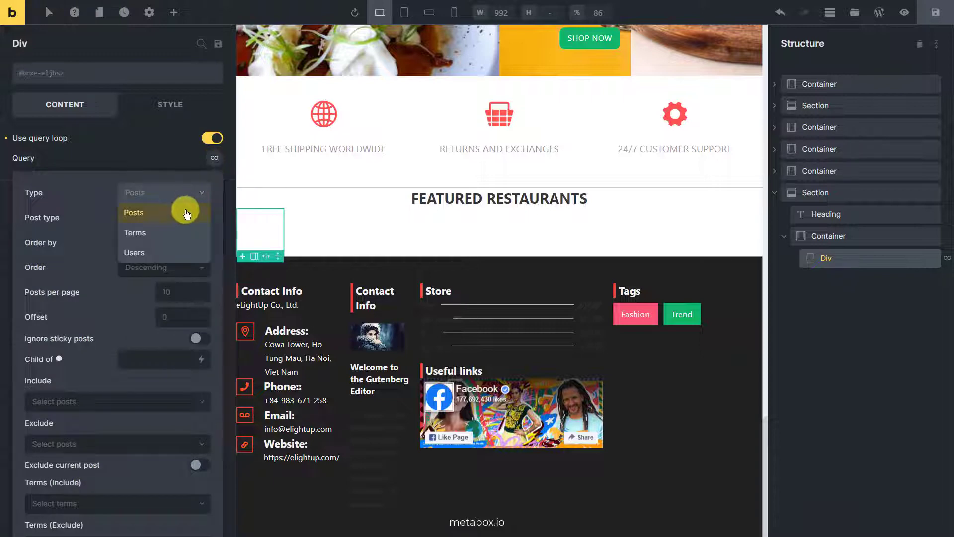
pyautogui.click(186, 212)
pyautogui.click(187, 219)
pyautogui.click(181, 275)
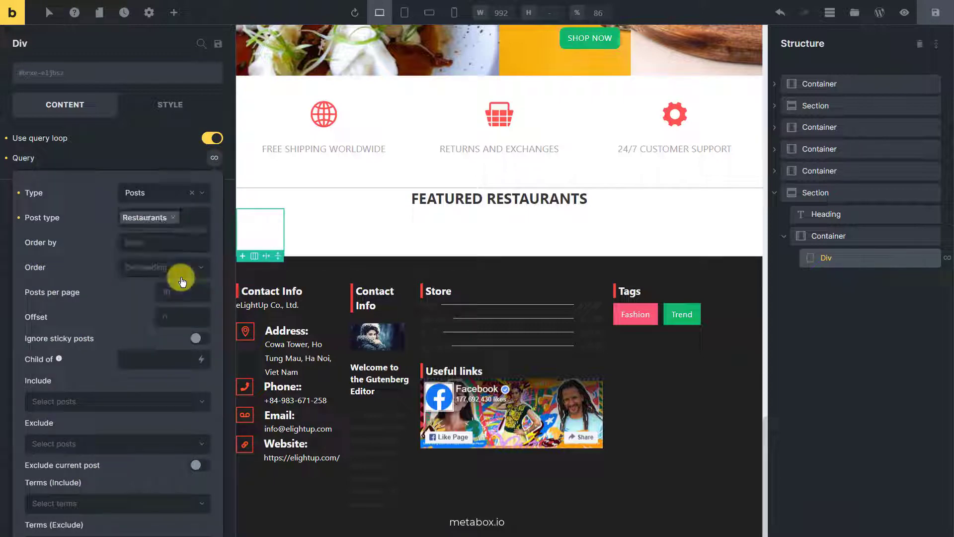
# - Limit the div's query to 6 posts per page
pyautogui.click(199, 246)
pyautogui.click(199, 247)
pyautogui.click(198, 264)
pyautogui.click(181, 303)
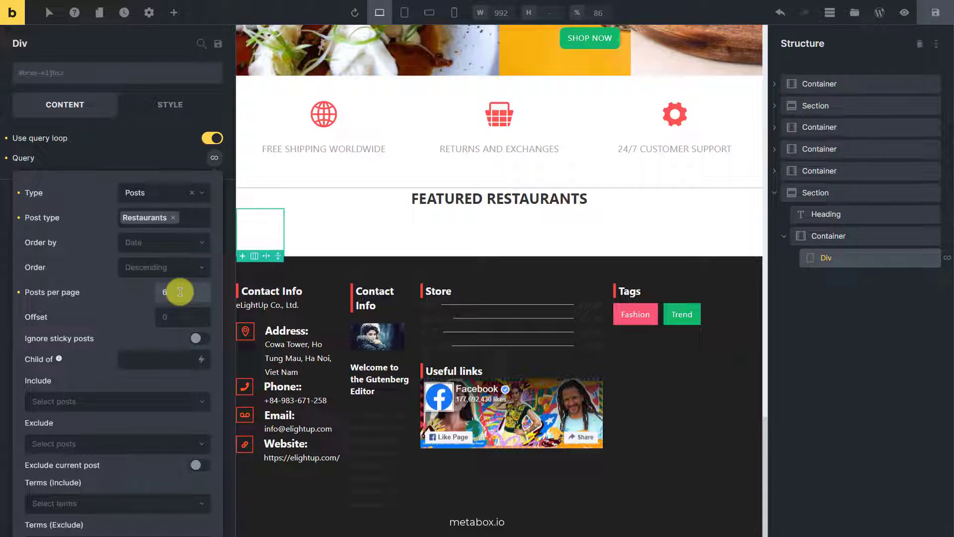
# - Add a meta query with the key feature_the_restaurant, the value 1, the comparison Equal and the type NUMERIC
pyautogui.scroll(-4, 180, 292)
pyautogui.click(114, 512)
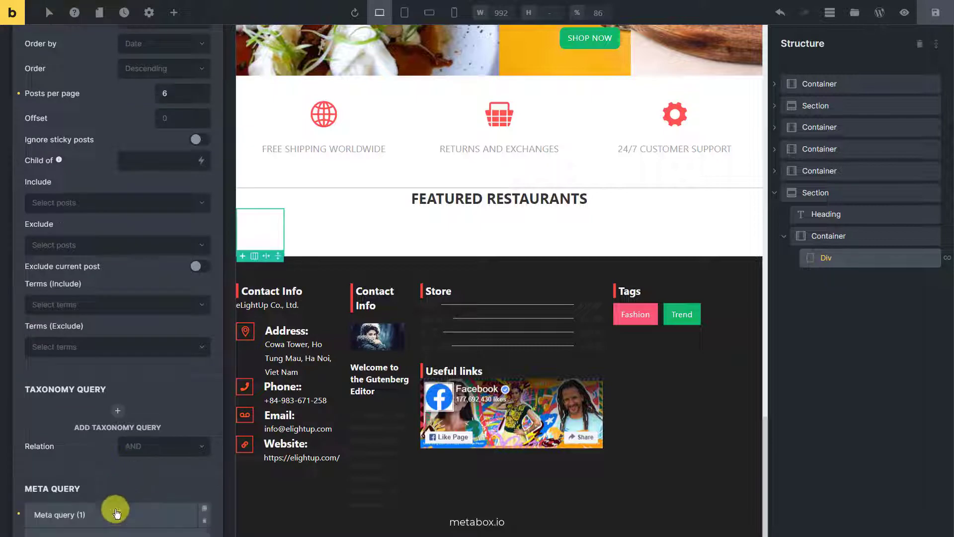
pyautogui.scroll(-5, 115, 509)
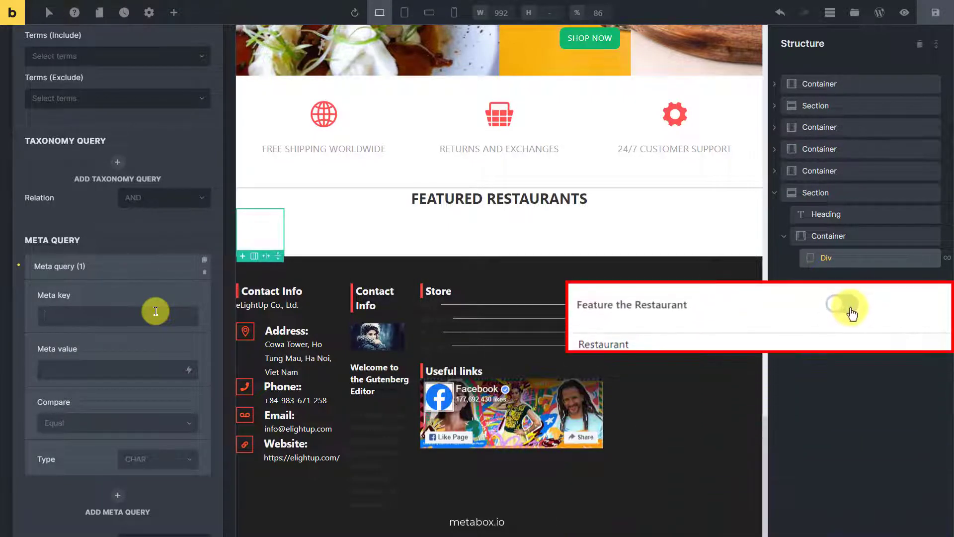
pyautogui.write('feature_the_restaurant')
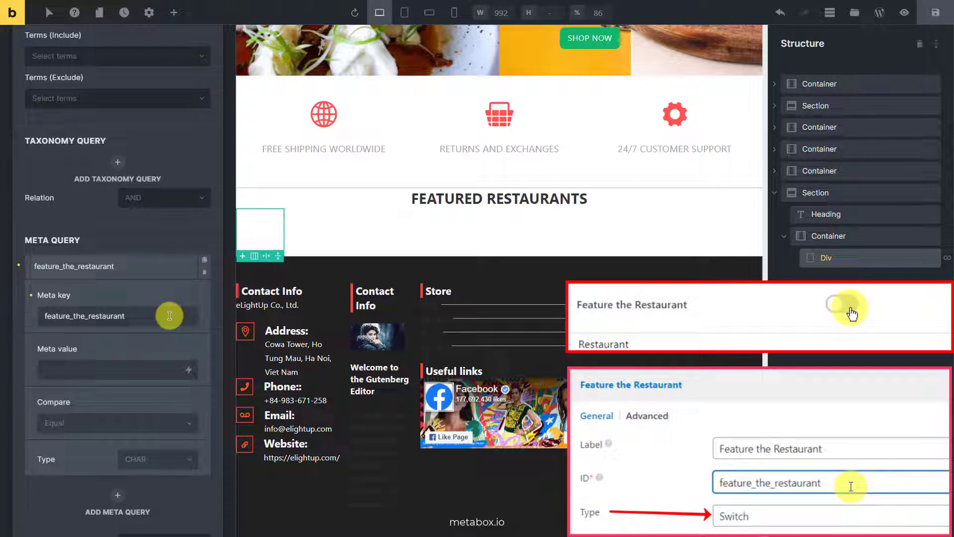
pyautogui.click(155, 370)
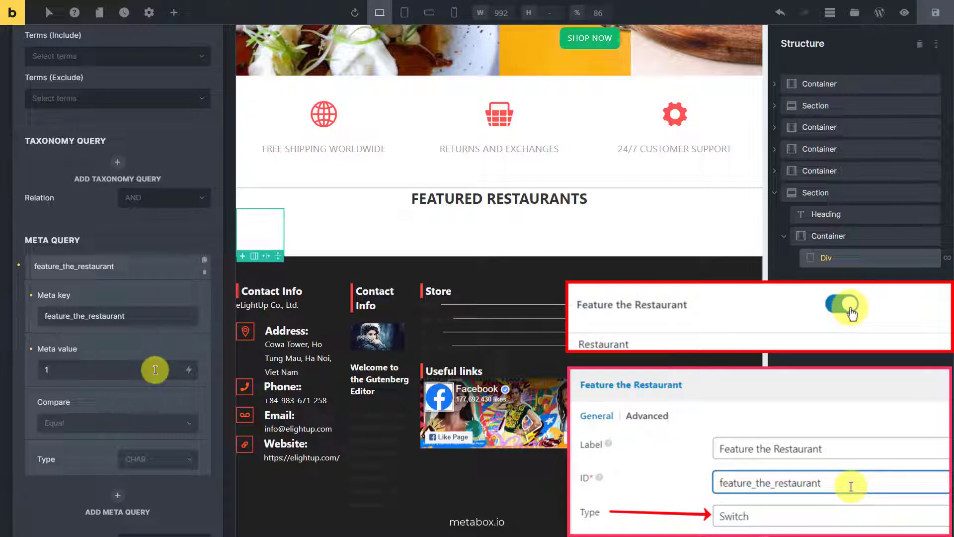
pyautogui.click(169, 423)
pyautogui.click(149, 436)
pyautogui.click(173, 460)
pyautogui.click(177, 479)
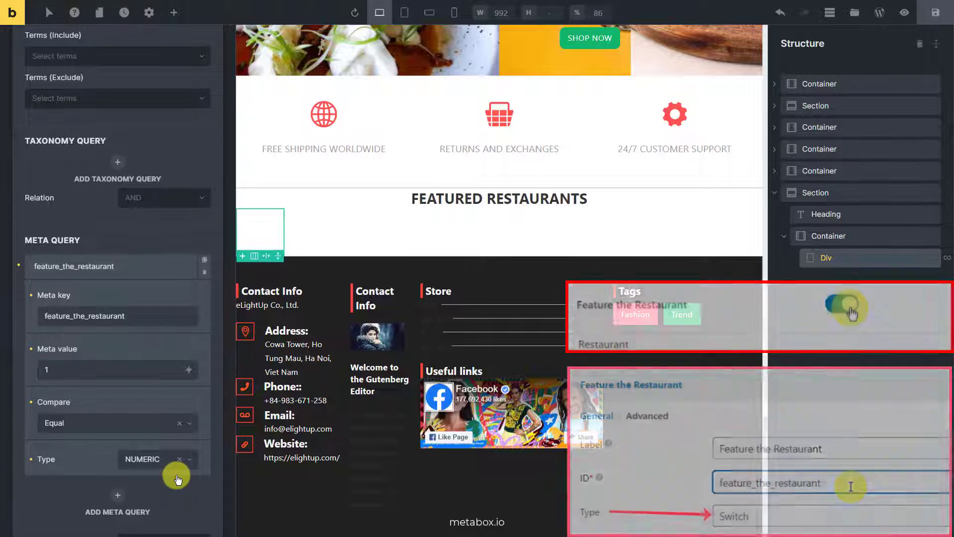
# - Add an Image element inside the query loop div and open its settings
pyautogui.click(174, 18)
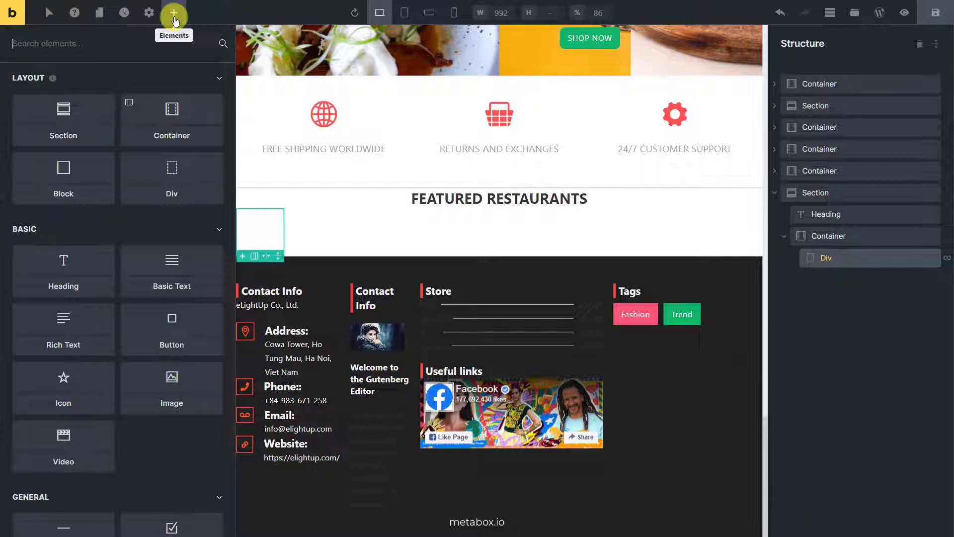
pyautogui.click(188, 379)
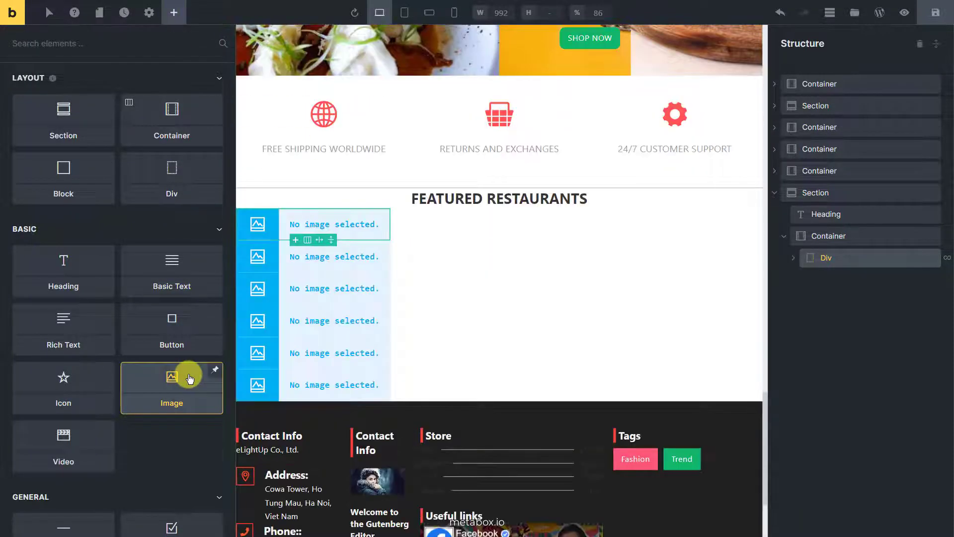
pyautogui.click(795, 257)
pyautogui.click(864, 277)
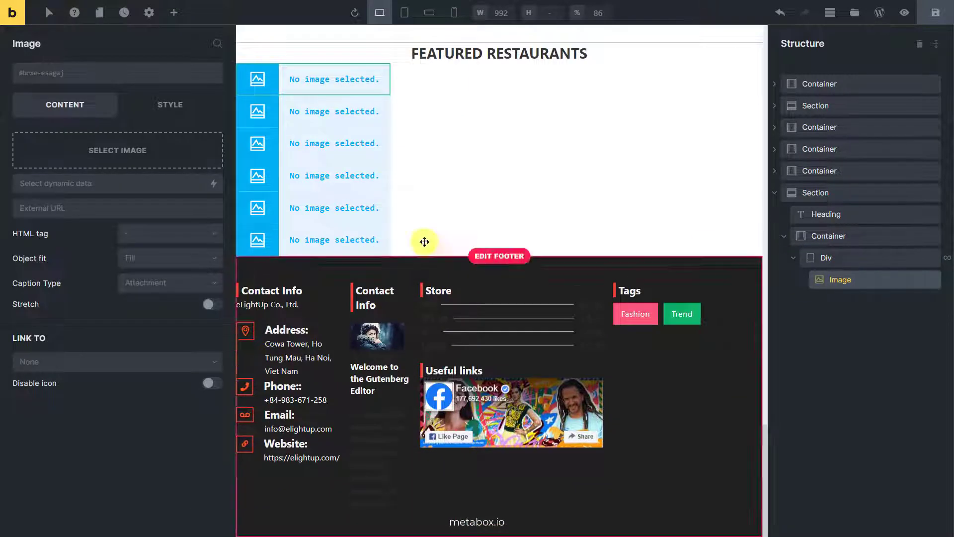
# - Set the image's source to the dynamic Featured image of the post and its size to Full
pyautogui.click(214, 185)
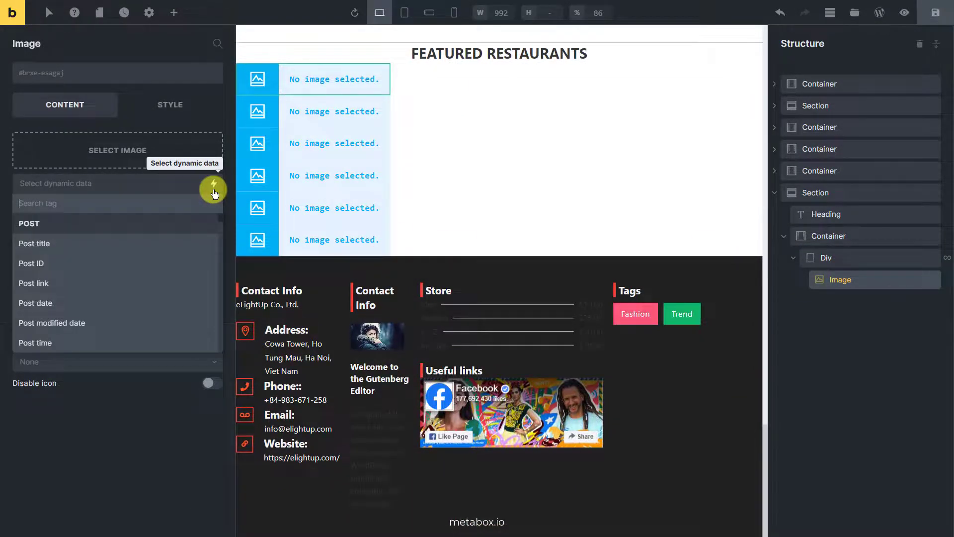
pyautogui.scroll(-3, 171, 222)
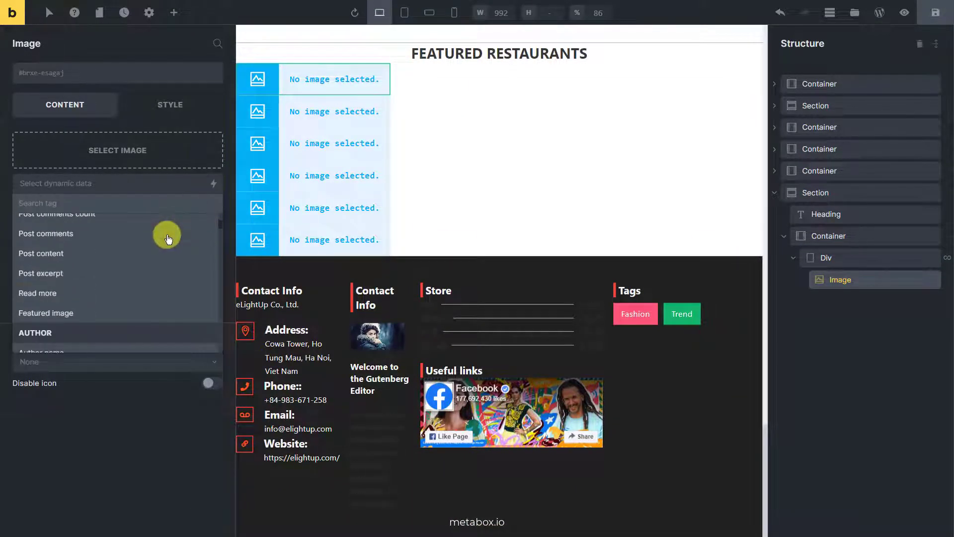
pyautogui.click(131, 313)
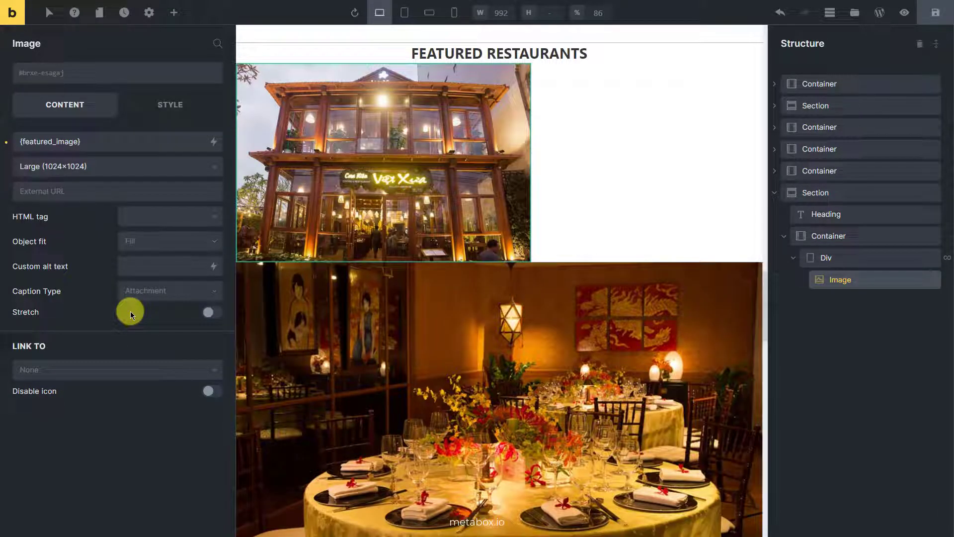
pyautogui.click(202, 168)
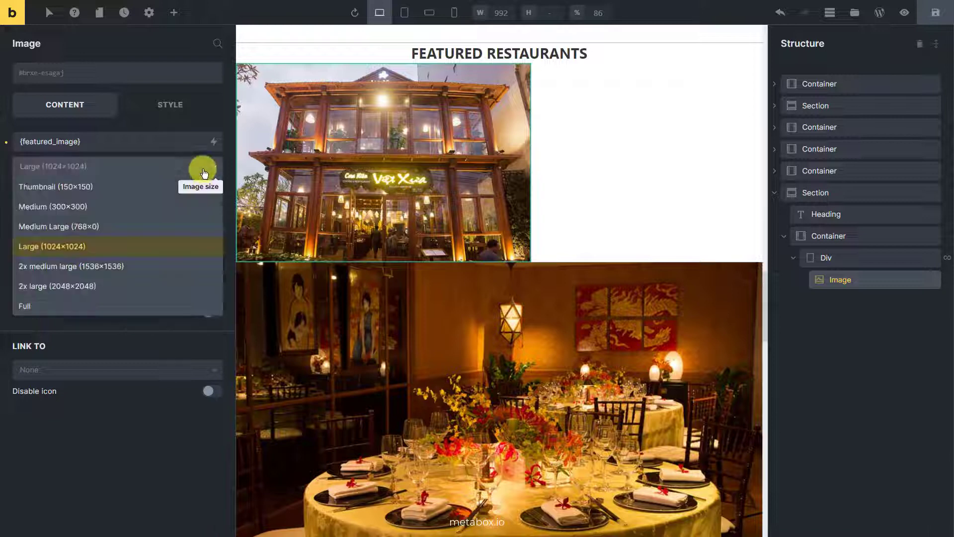
pyautogui.click(156, 303)
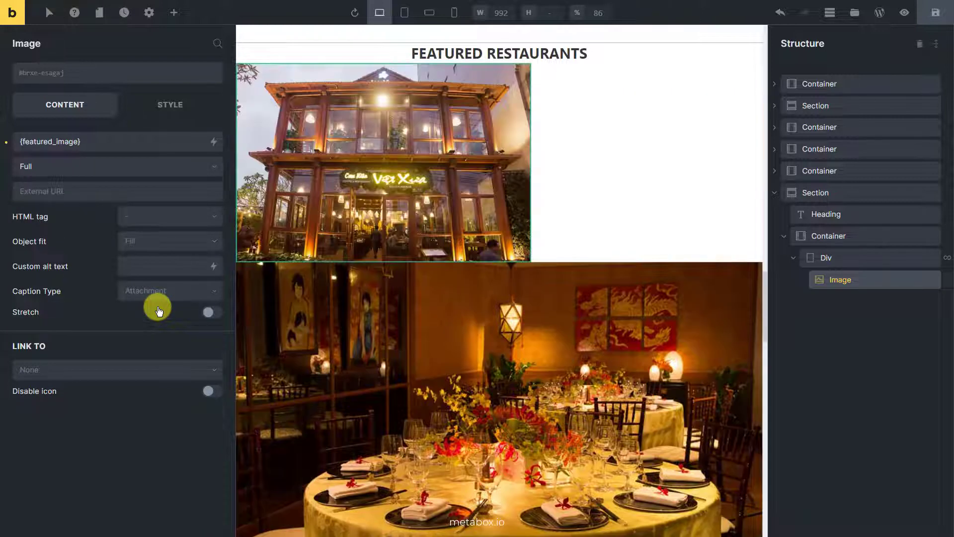
# - Add a Basic Text element below the image in the div and open its settings
pyautogui.click(174, 16)
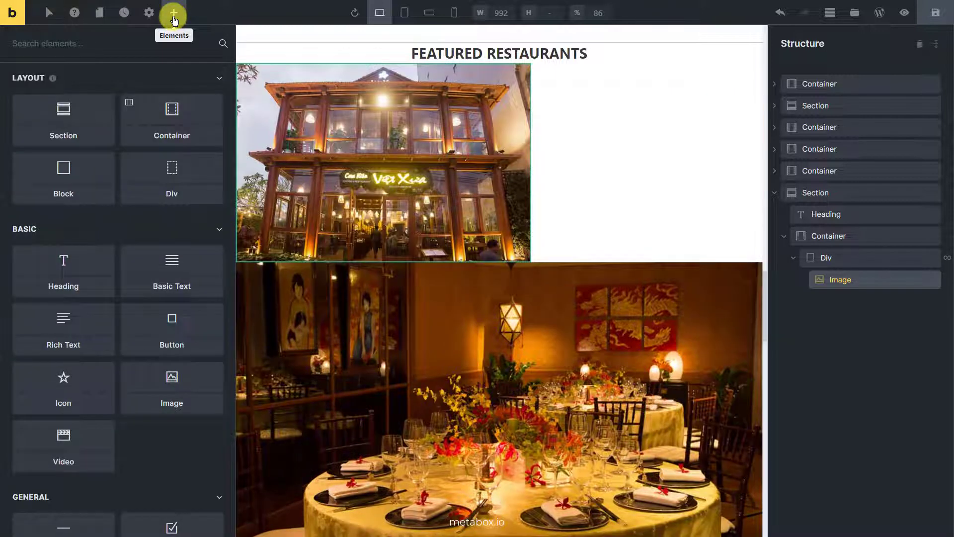
pyautogui.click(189, 259)
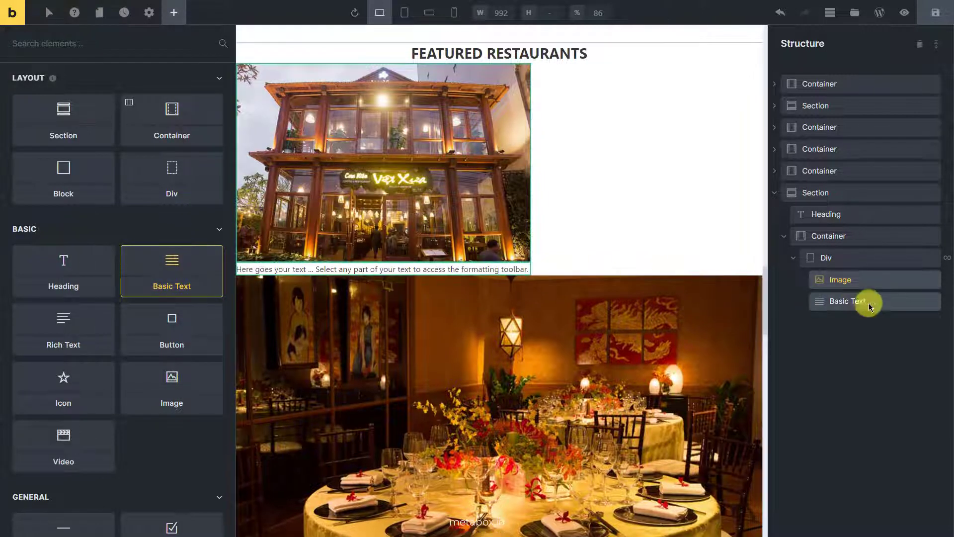
pyautogui.click(878, 304)
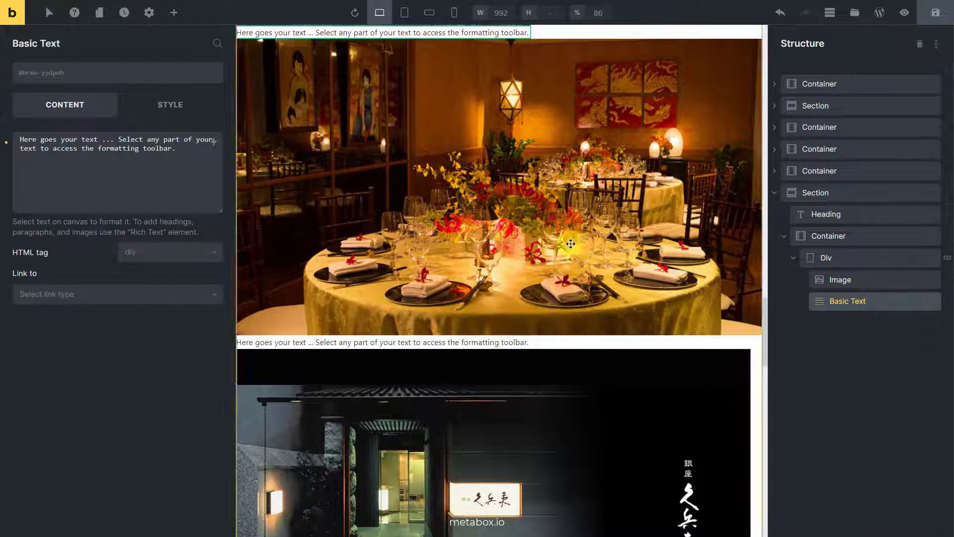
# - Replace the placeholder text with the dynamic Voucher field from the Meta Box (Restaurants) group
pyautogui.click(181, 154)
pyautogui.hotkey('ctrl', 'a')
pyautogui.press('BackSpace')
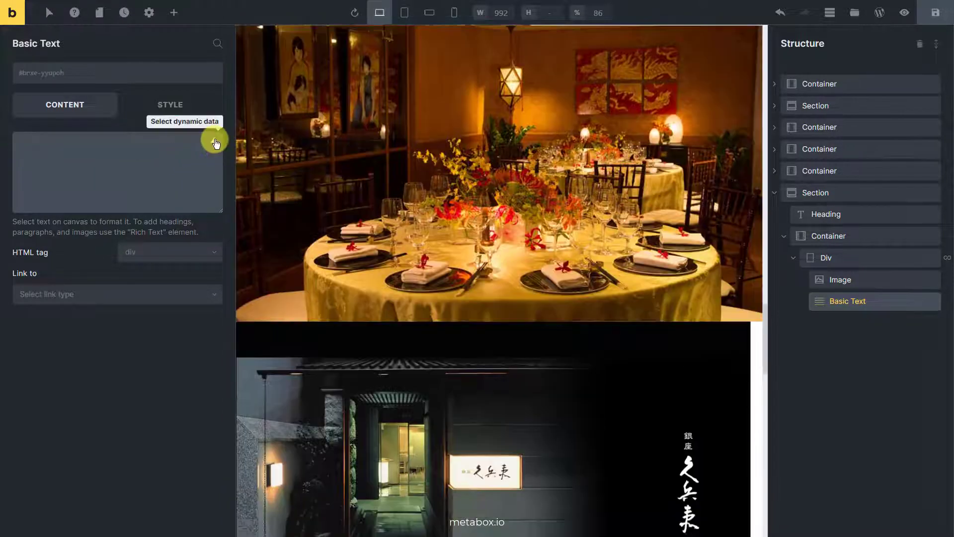
pyautogui.click(216, 144)
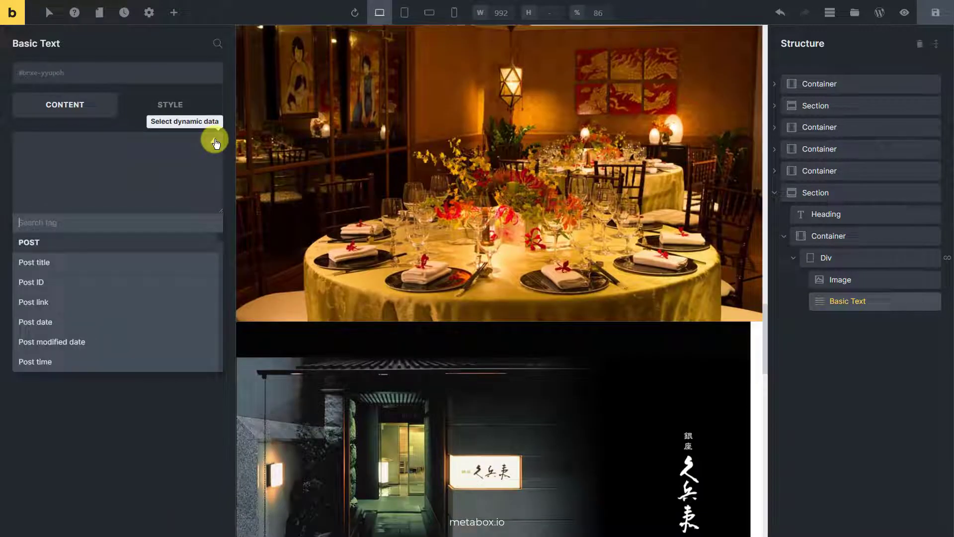
pyautogui.write('vou')
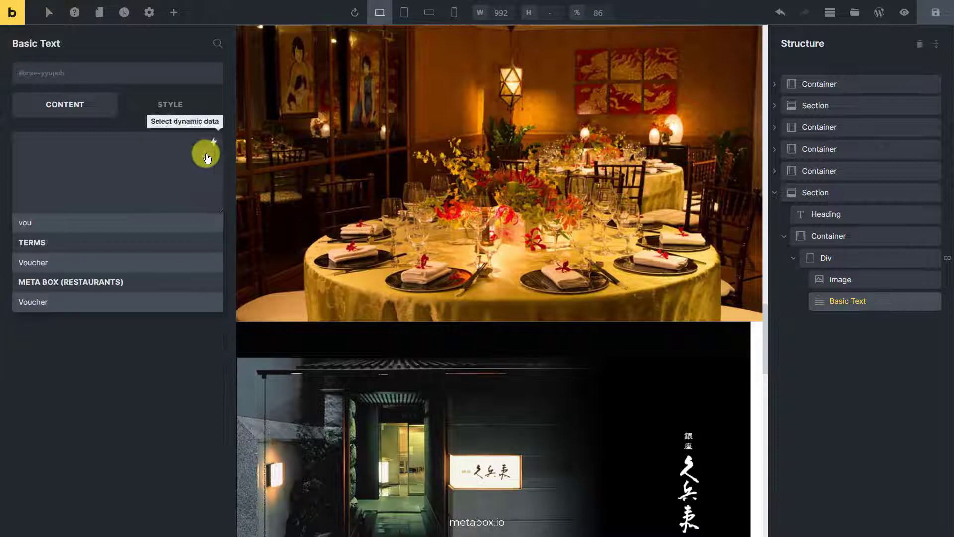
pyautogui.click(110, 302)
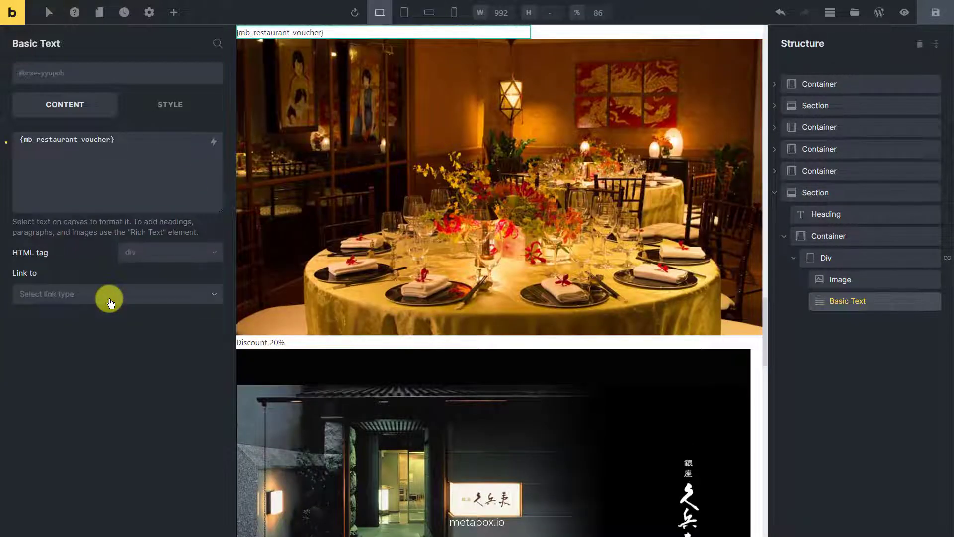
# - Add a Post Title element below the voucher text in the div
pyautogui.click(169, 15)
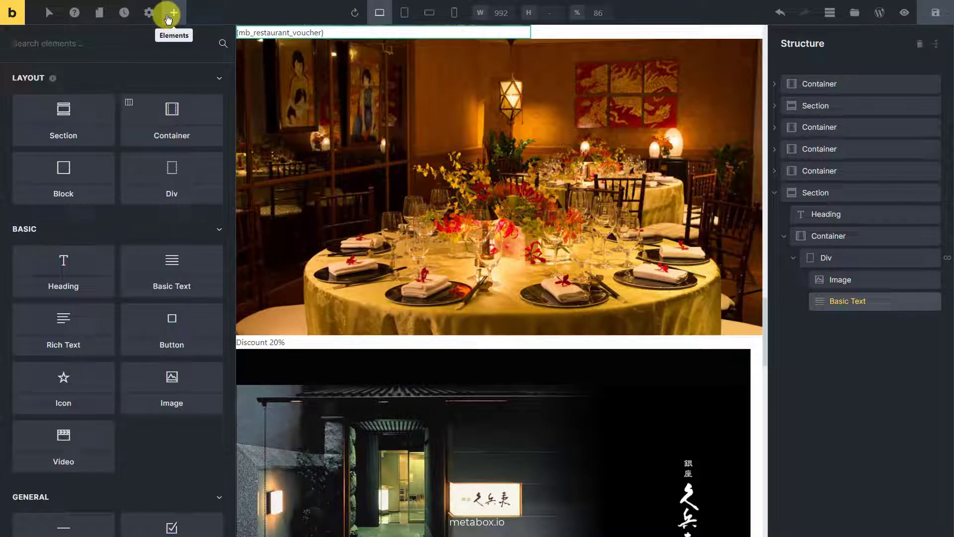
pyautogui.click(129, 40)
pyautogui.write('post')
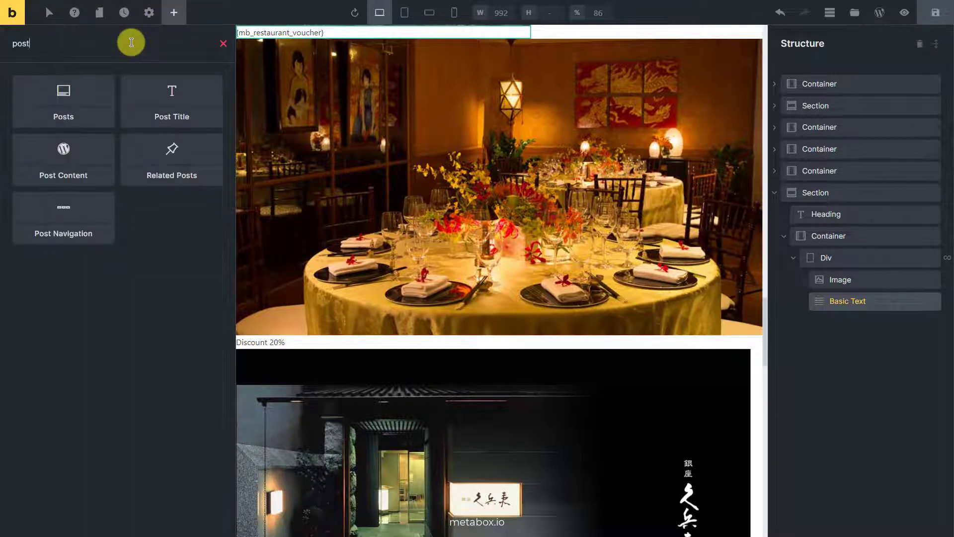
pyautogui.click(185, 100)
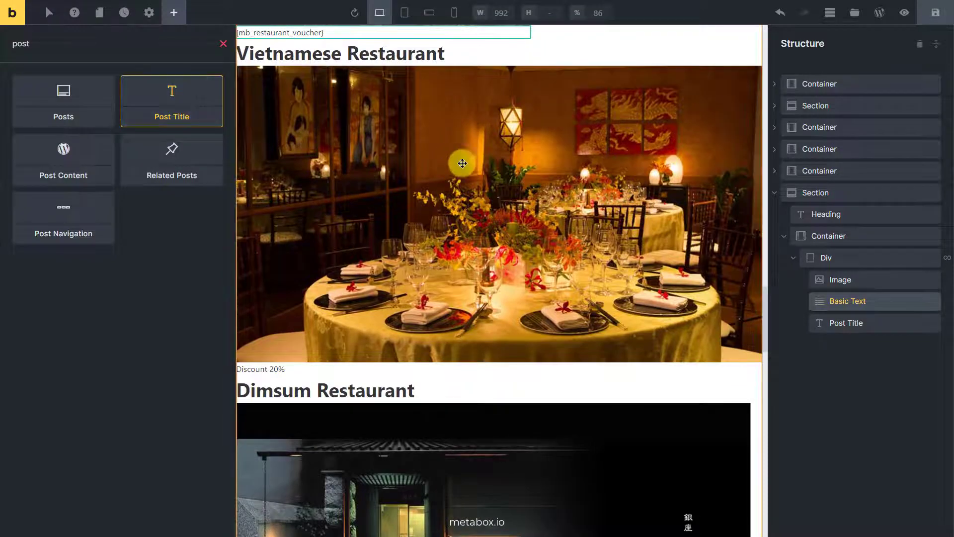
pyautogui.scroll(5, 462, 163)
pyautogui.scroll(-15, 462, 162)
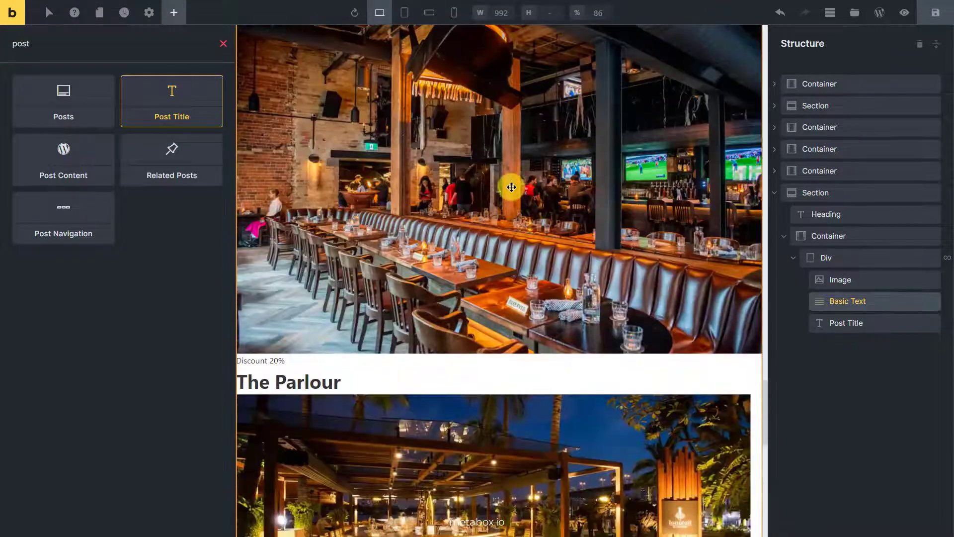
pyautogui.scroll(15, 511, 187)
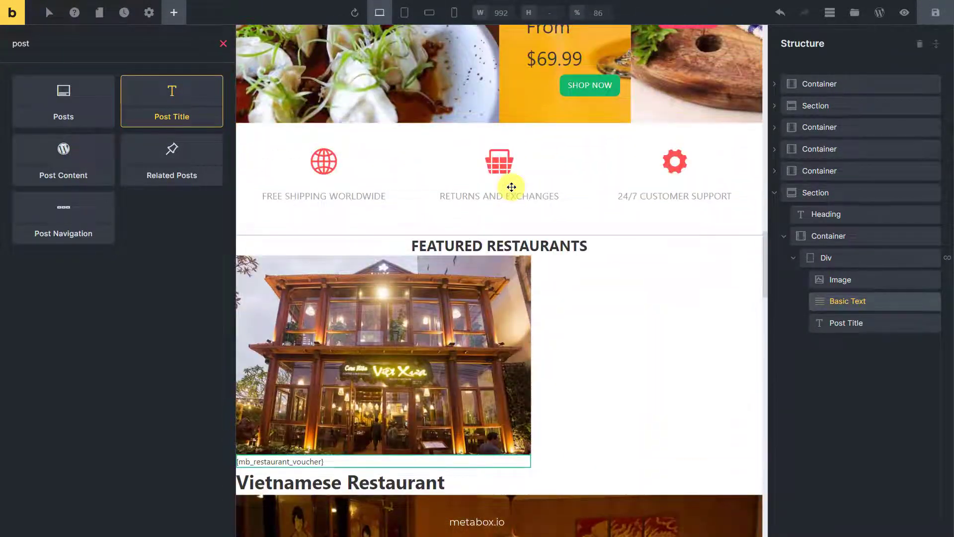
# - Set the Post Title's HTML tag to h5
pyautogui.click(898, 322)
pyautogui.click(212, 170)
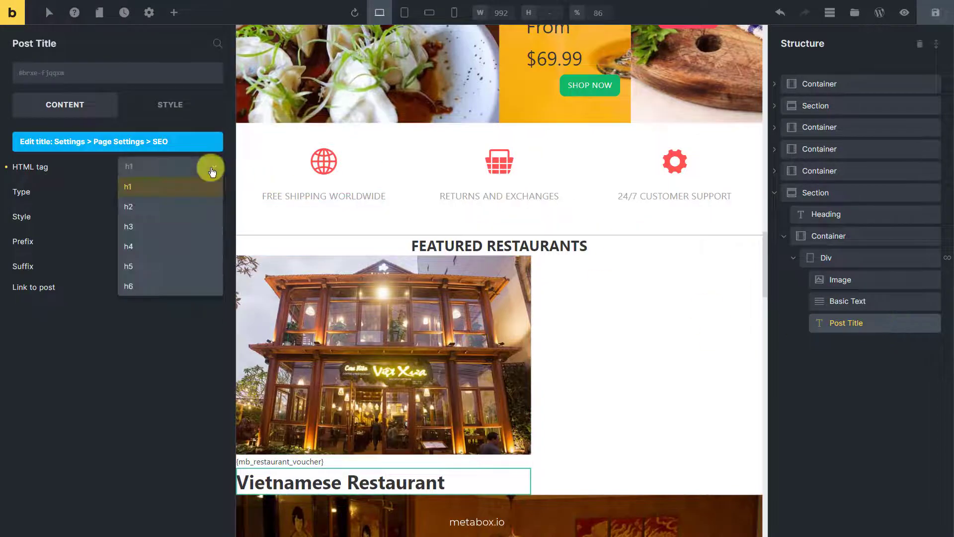
pyautogui.click(166, 266)
pyautogui.scroll(-5, 532, 280)
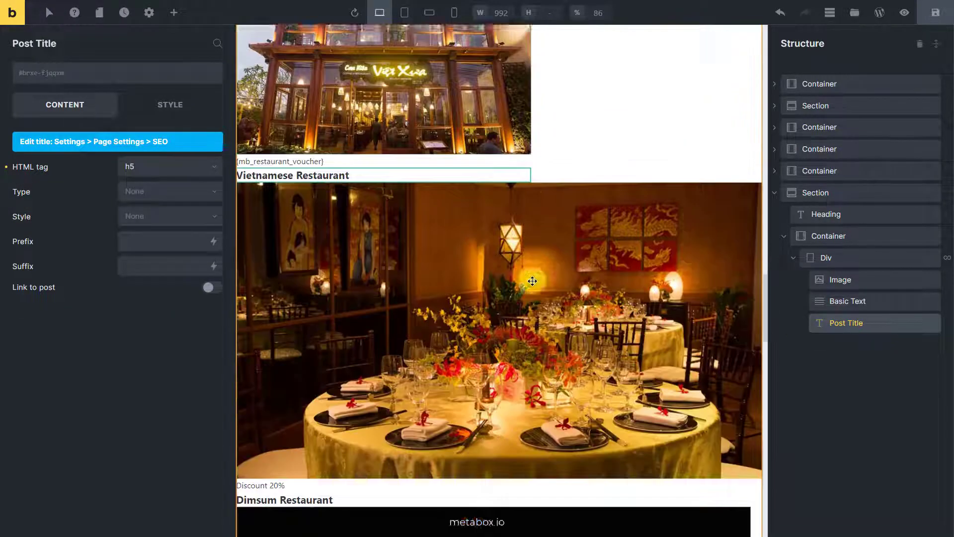
pyautogui.scroll(-6, 532, 281)
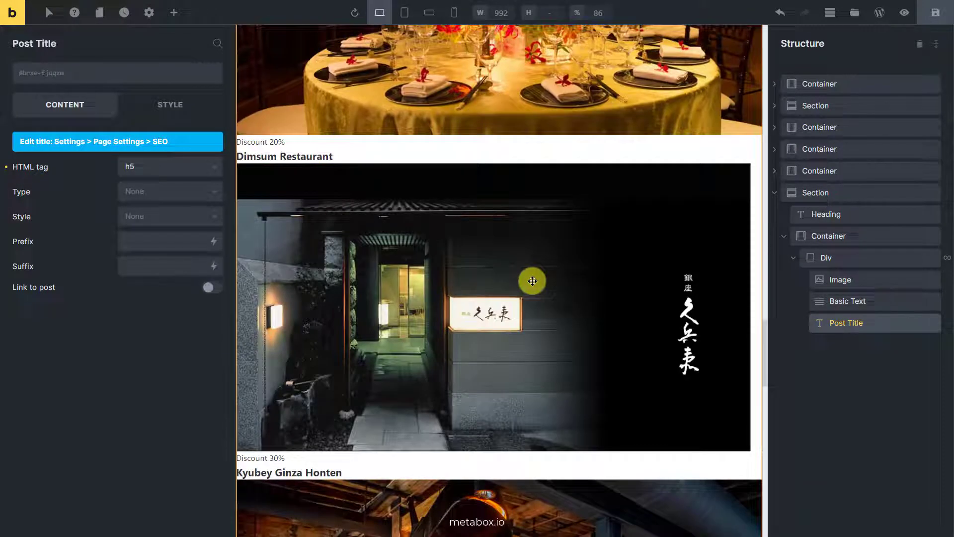
# - Add a second Basic Text element below the Post Title and open its settings
pyautogui.click(176, 15)
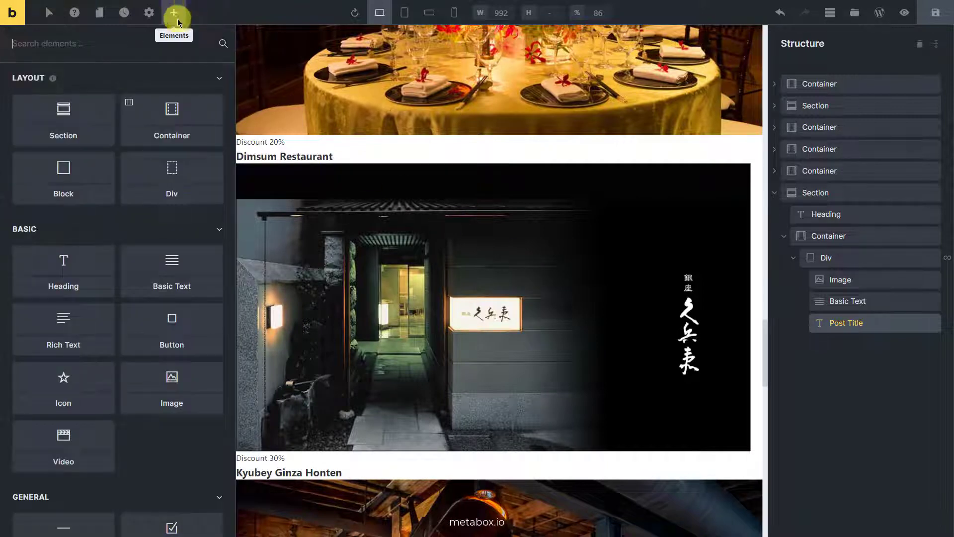
pyautogui.click(176, 263)
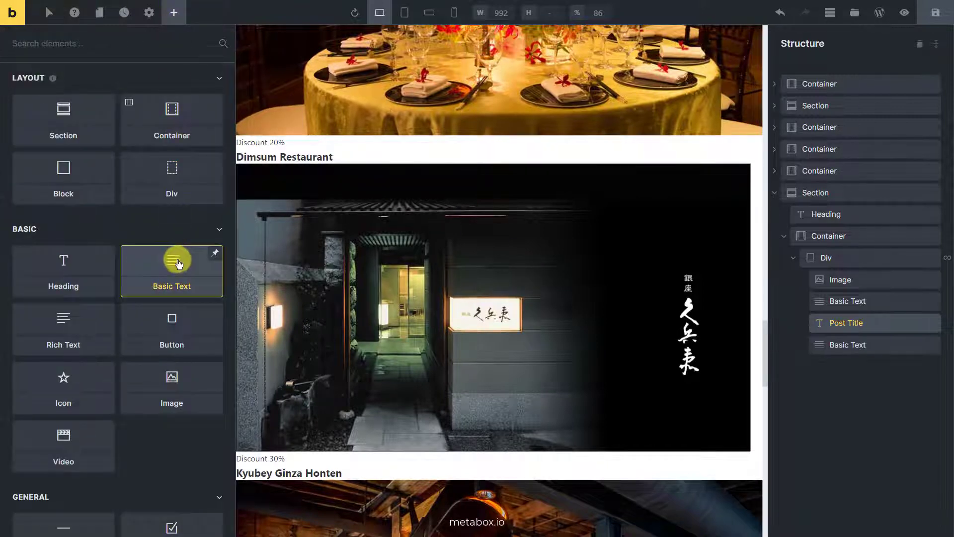
pyautogui.click(890, 345)
# - Replace the second text's placeholder with the dynamic Address field from the Meta Box (Restaurants) group
pyautogui.hotkey('ctrl', 'a')
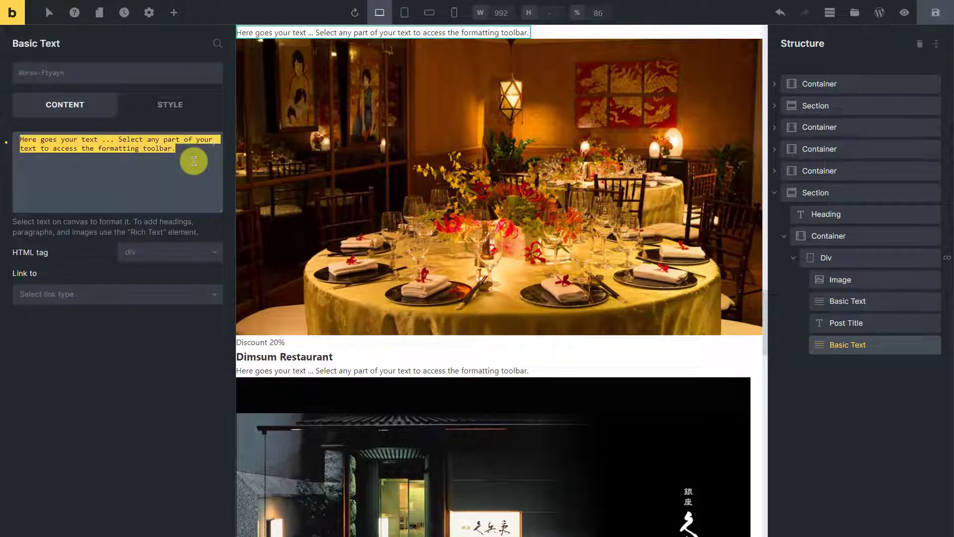
pyautogui.press('BackSpace')
pyautogui.click(214, 143)
pyautogui.write('addre')
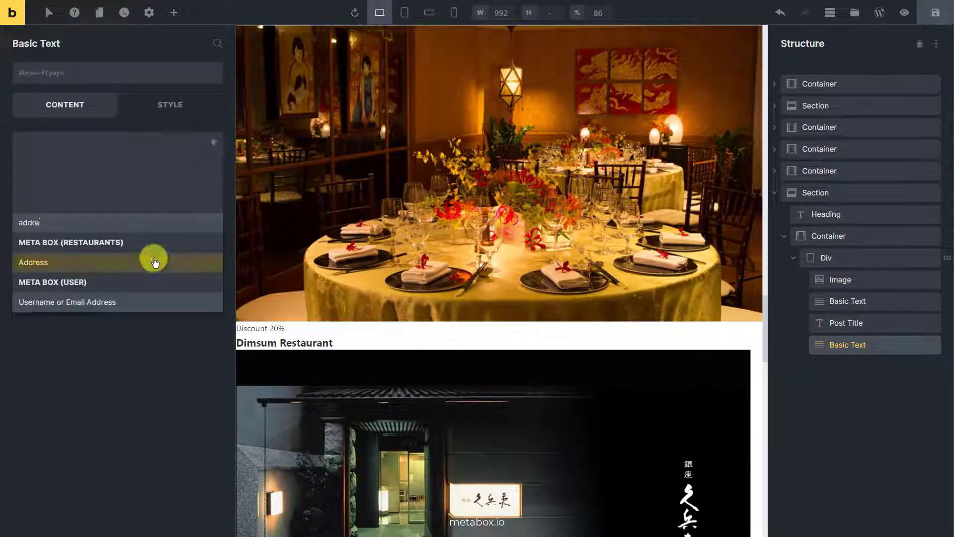
pyautogui.click(155, 263)
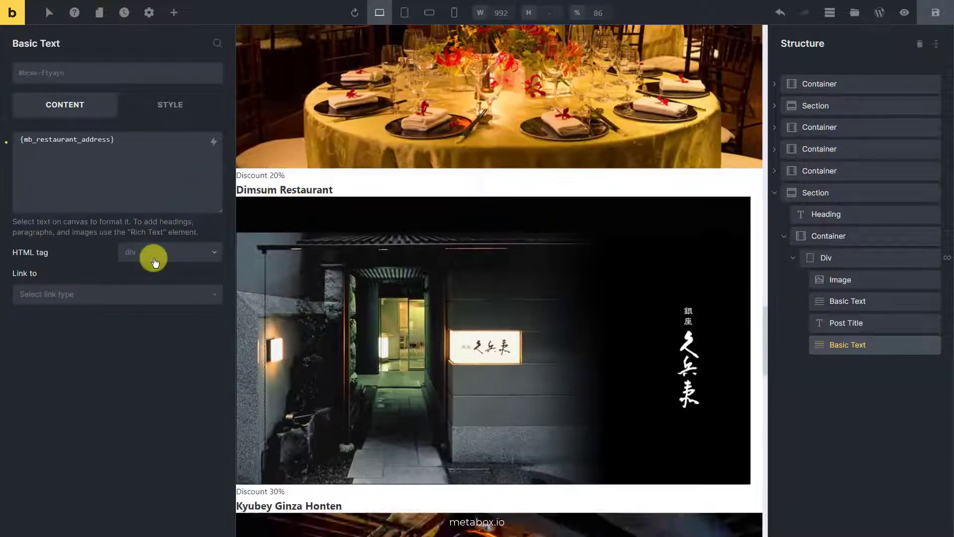
# - Add a second Image element below the address text and open its settings
pyautogui.click(174, 13)
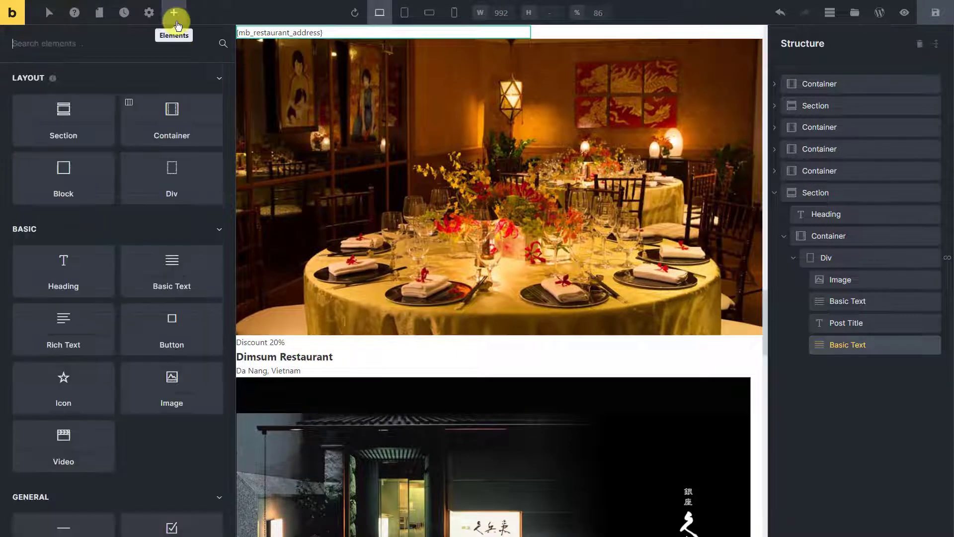
pyautogui.click(168, 384)
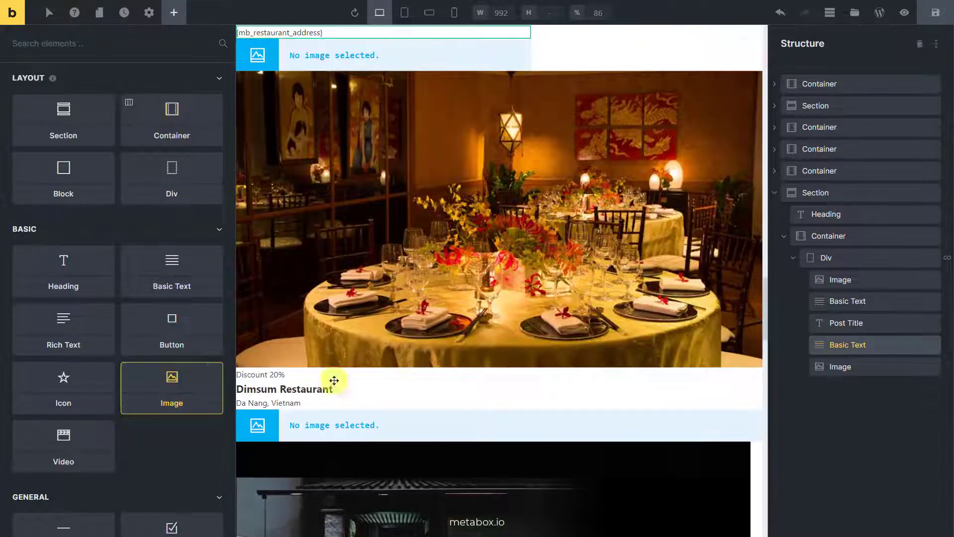
pyautogui.click(878, 368)
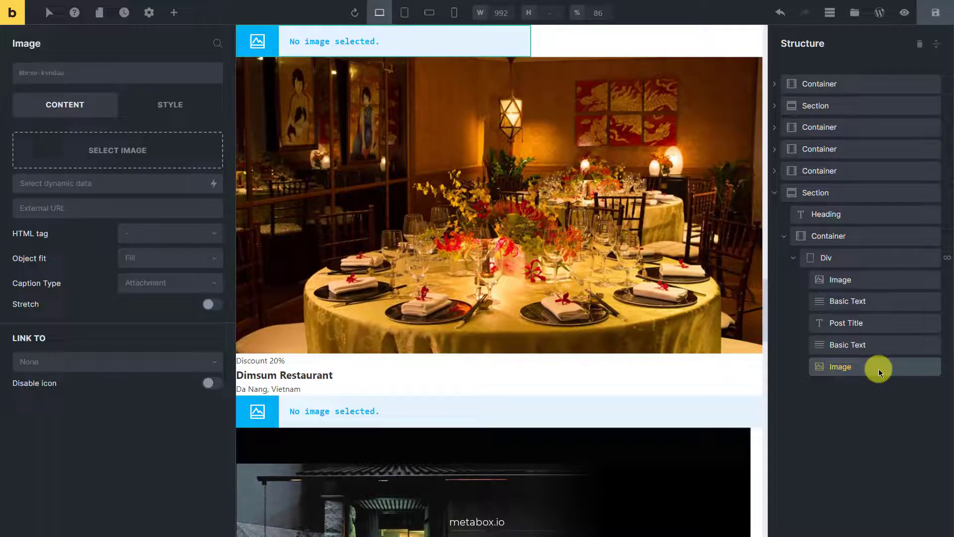
# - Set the second image's source to the dynamic Logo field from Meta Box (Restaurants) and its size to Full
pyautogui.click(214, 187)
pyautogui.write('logo')
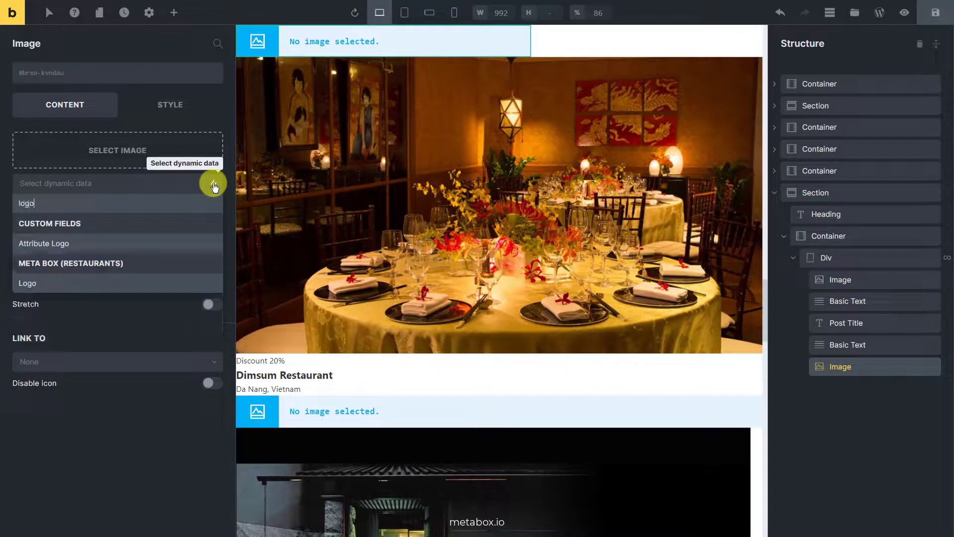
pyautogui.click(112, 284)
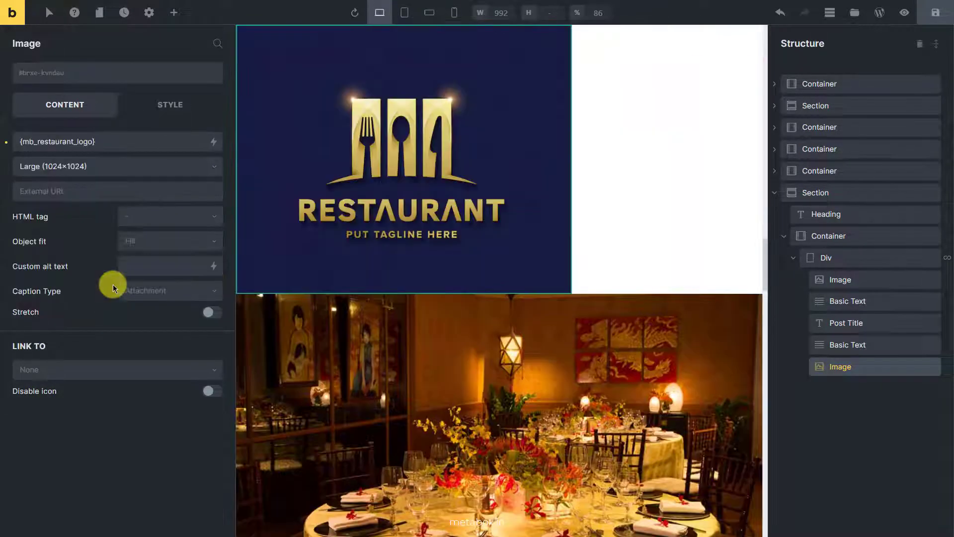
pyautogui.click(191, 167)
pyautogui.click(150, 305)
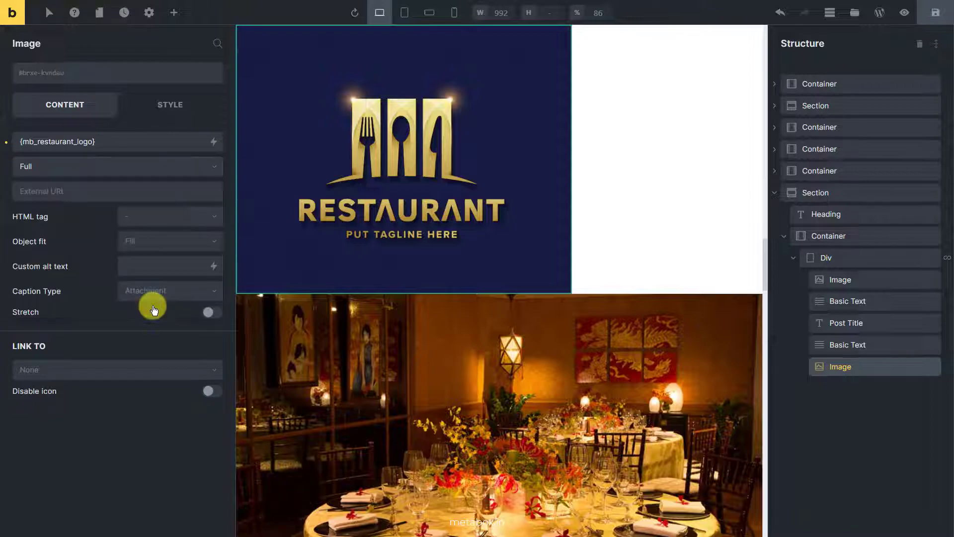
pyautogui.scroll(-10, 598, 317)
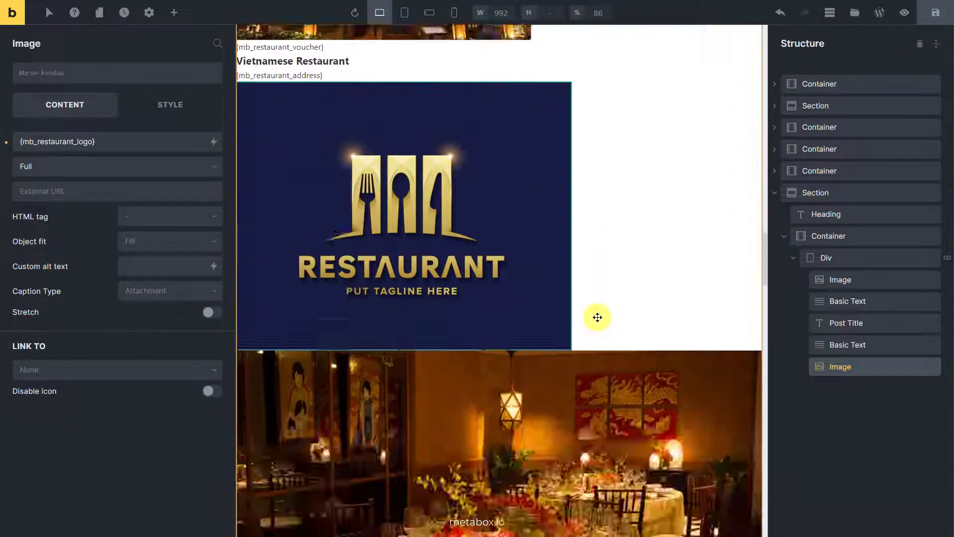
# - Save the page and preview the Featured Restaurants section
pyautogui.scroll(-15, 597, 317)
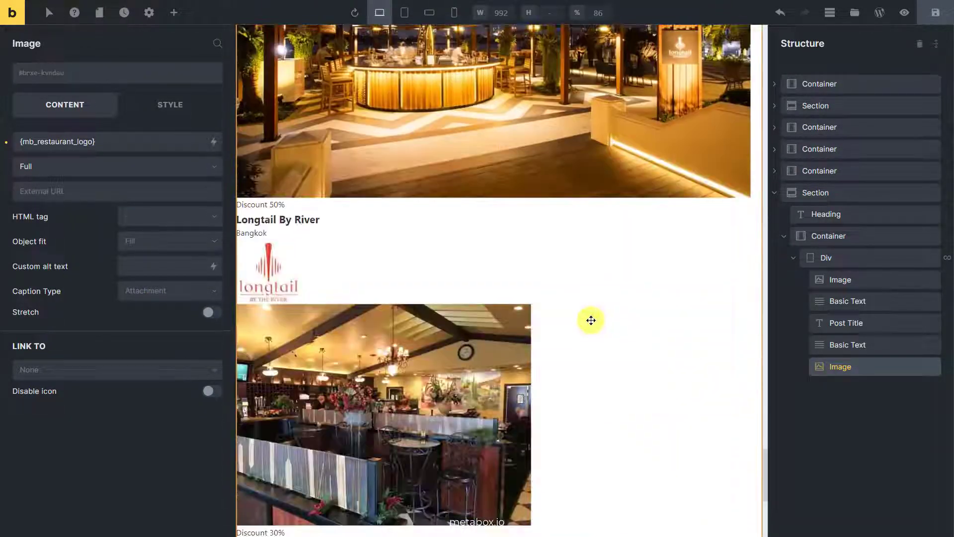
pyautogui.click(935, 13)
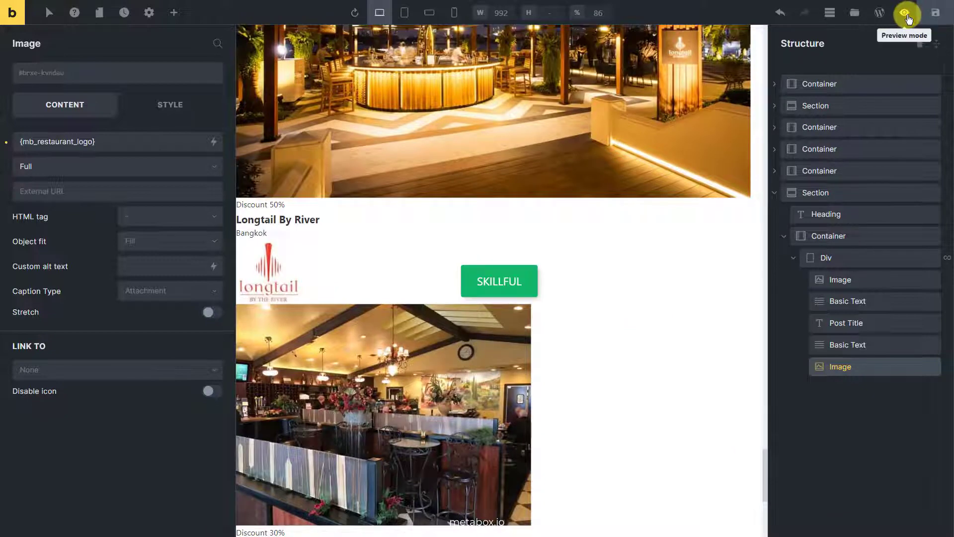
pyautogui.click(905, 13)
pyautogui.scroll(15, 845, 193)
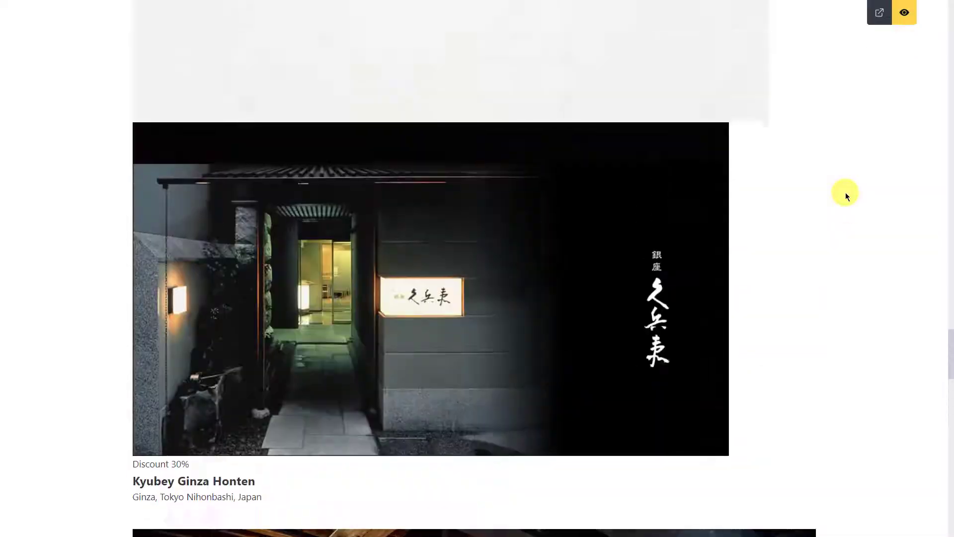
pyautogui.scroll(10, 845, 193)
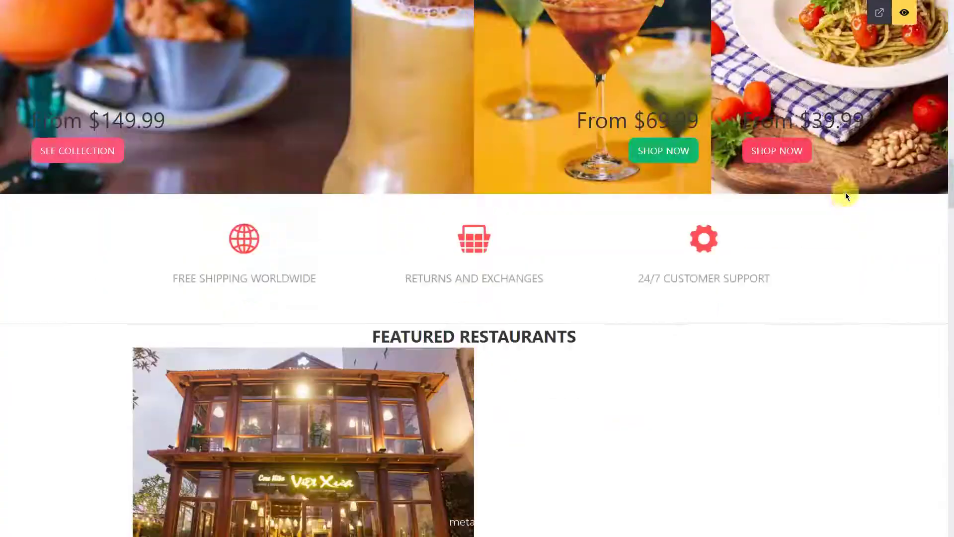
pyautogui.scroll(-4, 845, 192)
pyautogui.scroll(-6, 846, 192)
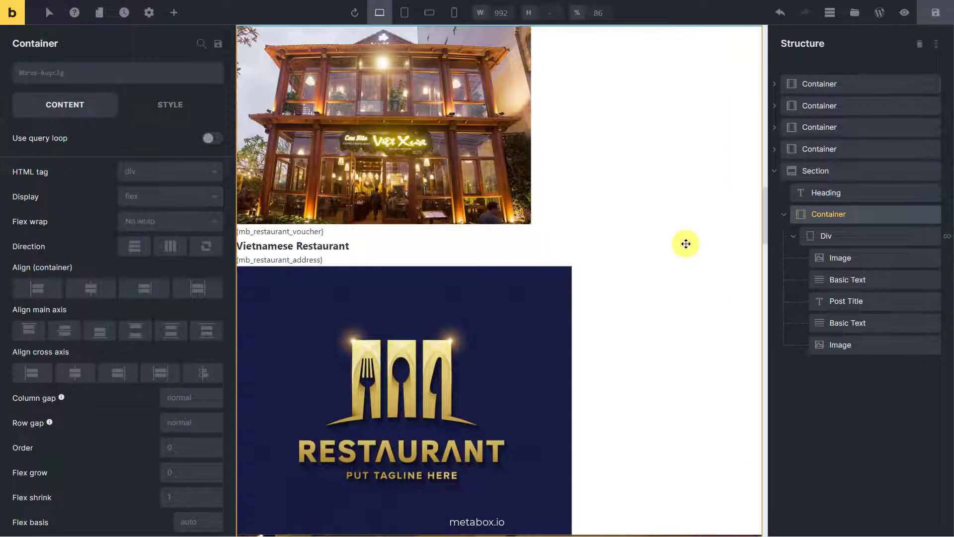
# - Set the restaurants Container's flex wrap to Wrap, direction to Horizontal (row) and main axis alignment to Space between
pyautogui.click(198, 222)
pyautogui.click(149, 260)
pyautogui.click(174, 248)
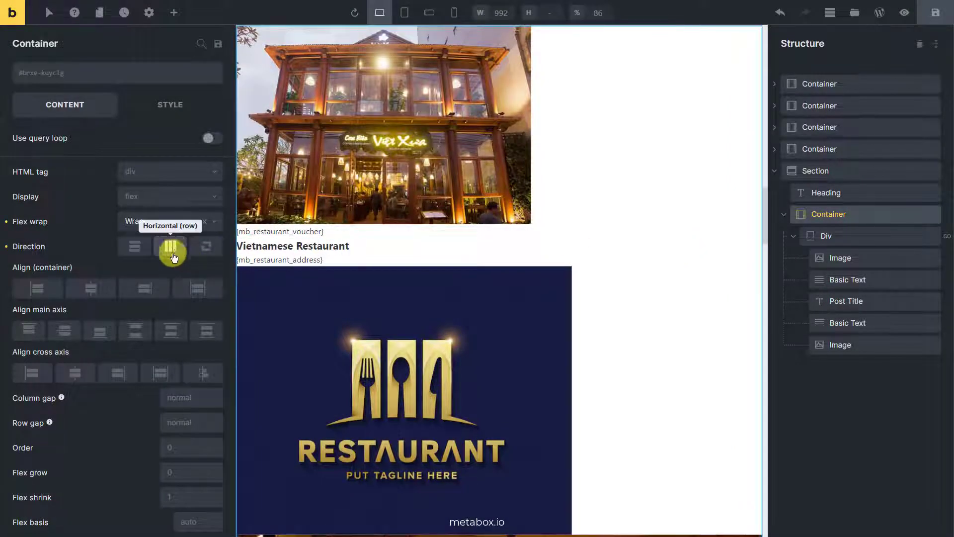
pyautogui.click(135, 329)
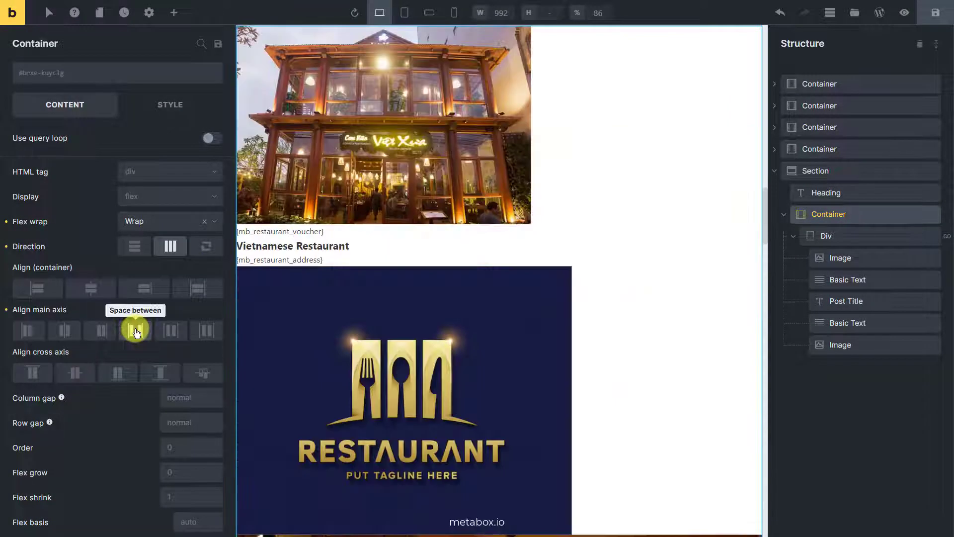
# - Give the query-loop Div inside the Container a width of 32% and a Relative position
pyautogui.click(855, 231)
pyautogui.click(178, 114)
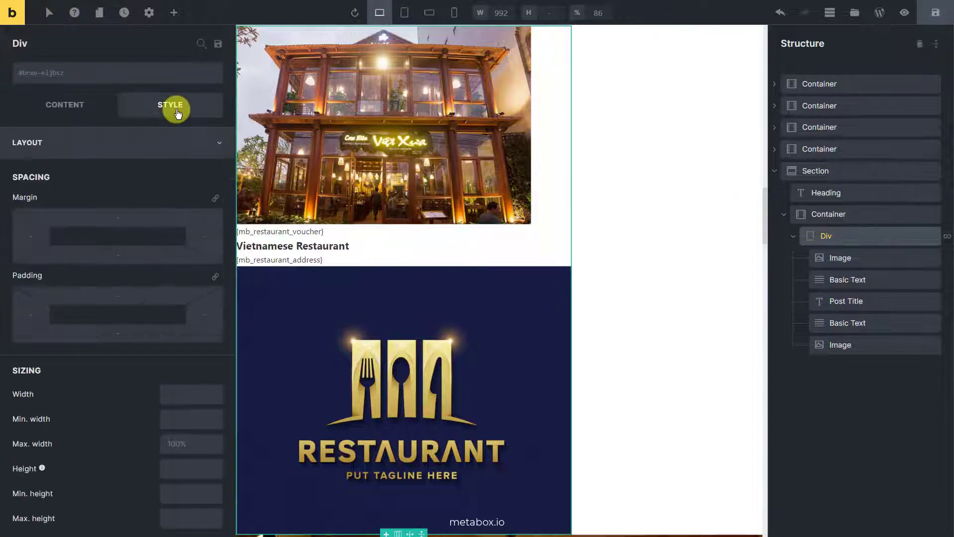
pyautogui.click(191, 391)
pyautogui.write('32%')
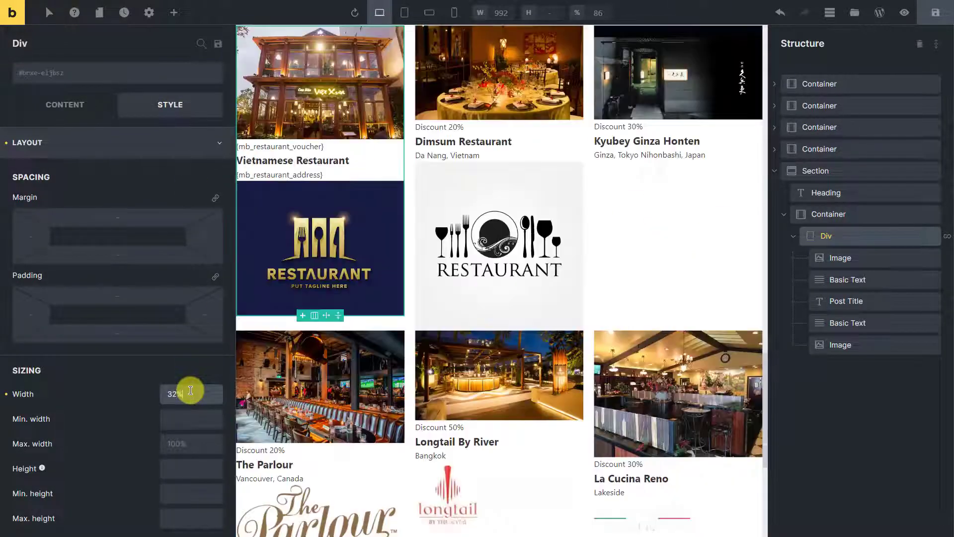
pyautogui.scroll(-4, 186, 391)
pyautogui.click(191, 387)
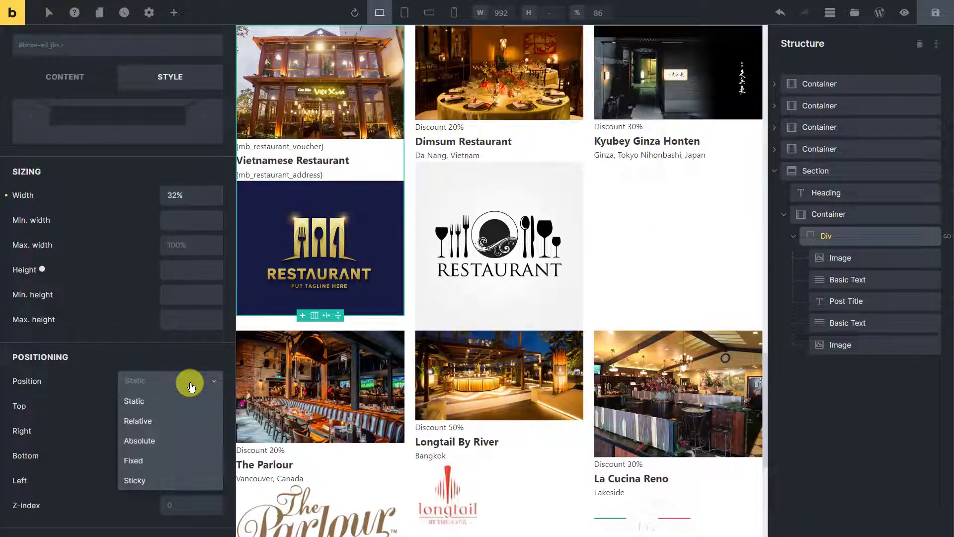
pyautogui.scroll(-1, 191, 387)
pyautogui.click(192, 378)
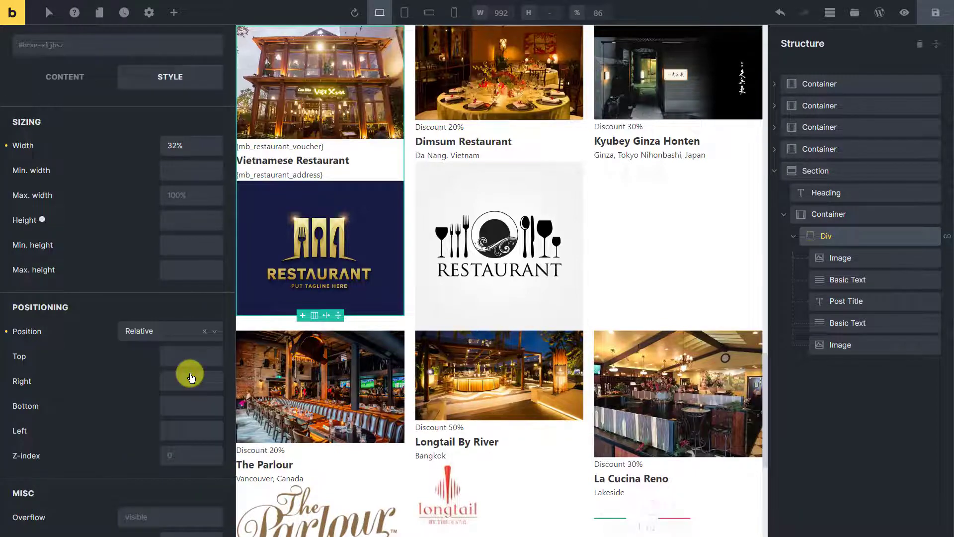
# - Set the height of the Div's first Image, the restaurant photo, to 250px
pyautogui.click(872, 263)
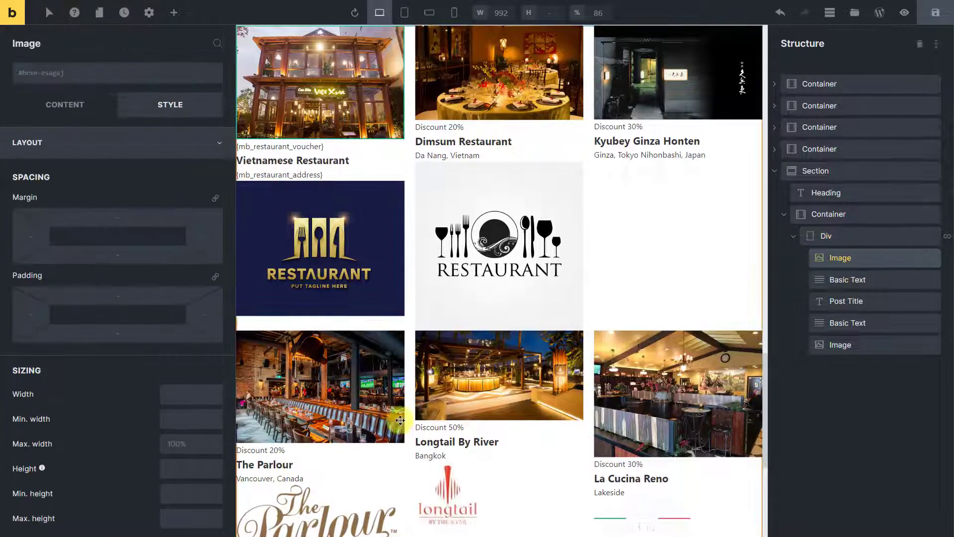
pyautogui.click(198, 468)
pyautogui.write('250')
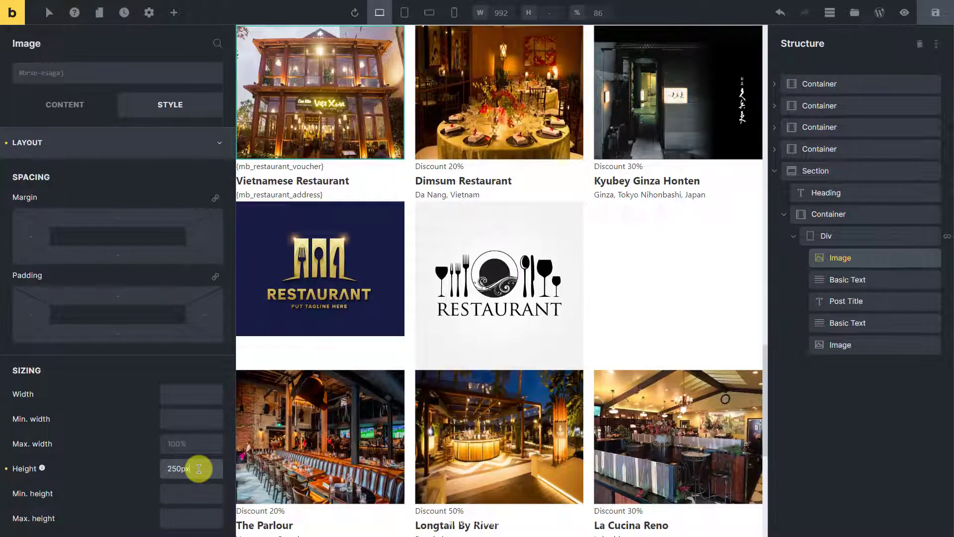
pyautogui.write('px')
# - Assign a new CSS class named voucher-res to the voucher Basic Text element
pyautogui.click(874, 279)
pyautogui.click(131, 75)
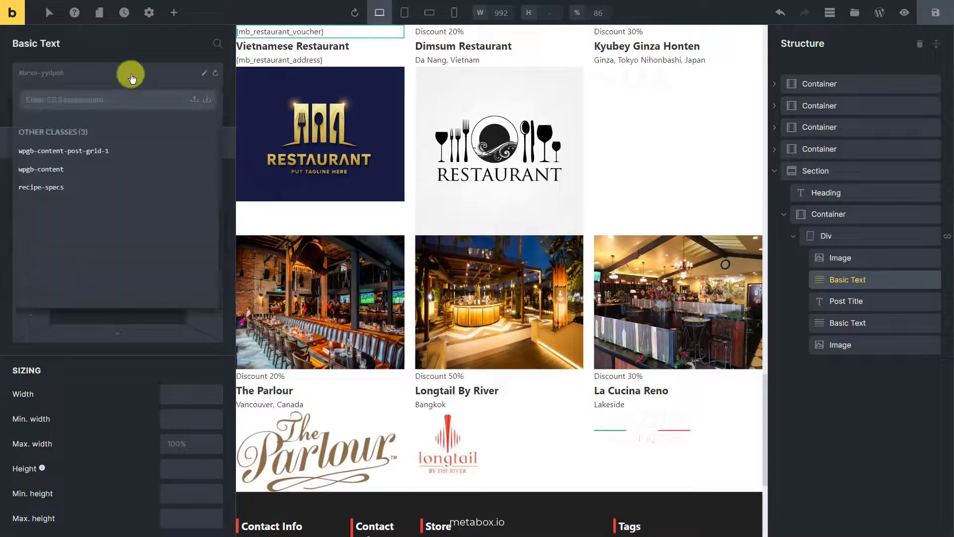
pyautogui.write('voucher-res')
pyautogui.press('Return')
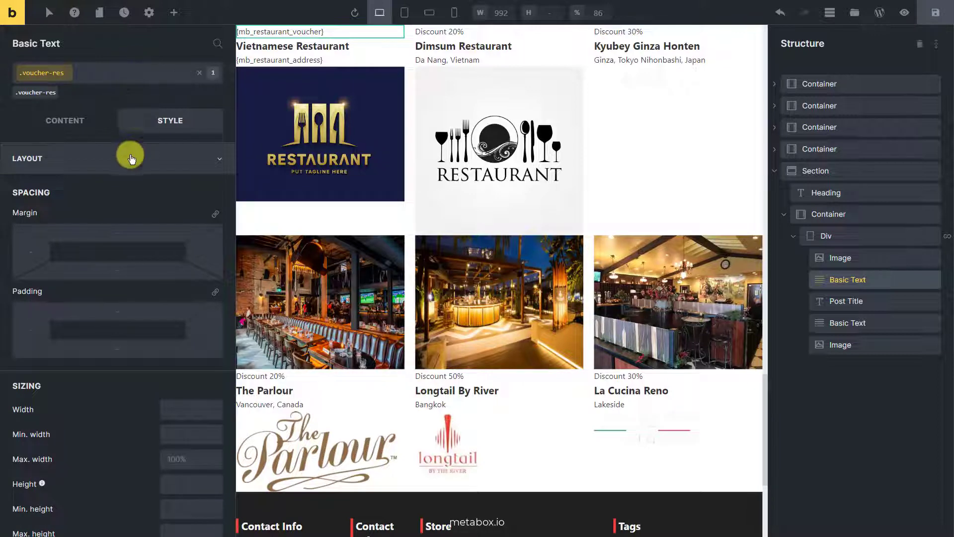
# - Add .voucher-res CSS: clip-path polygon(100% 0%, 100% 50%, 100% 100%, 15% 100%, 0% 50%, 15% 0%), background rgba(231,57,72,.85), padding 5px 20px 5px 30px, color #fff, margin-top 10px !important
pyautogui.click(131, 158)
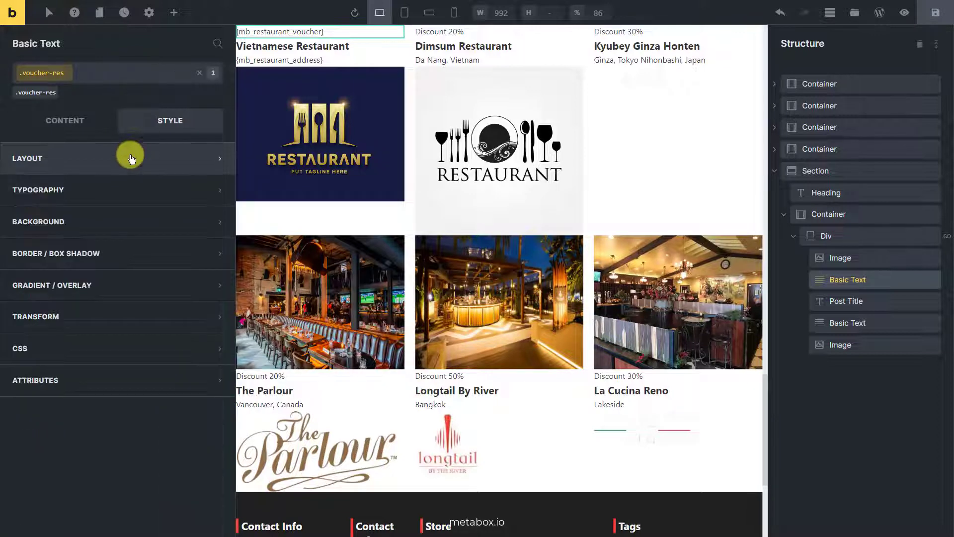
pyautogui.click(156, 343)
pyautogui.scroll(-3, 209, 388)
pyautogui.write('.voucher-res{     clip-path: polygon(100% 0%, 100% 50%, 100% 100%, 15% 100%, 0% 50%, 15% 0%);     background: rgba(231,57,72,.85);     padding: 5px 20px 5px 30px;     color: #fff;     margin-top: 10px !important; }')
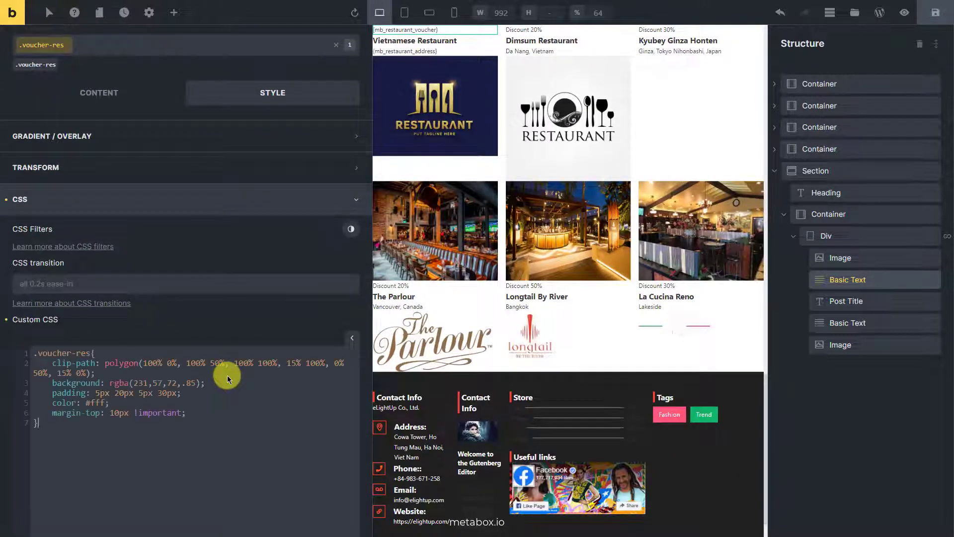
pyautogui.click(239, 199)
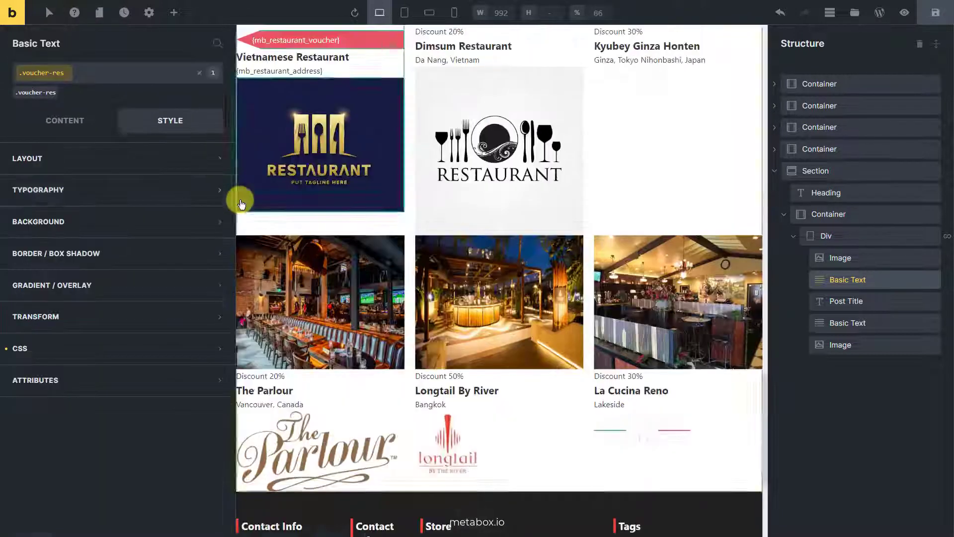
# - Set the layout display of the voucher-res class to inline-block
pyautogui.click(167, 157)
pyautogui.scroll(-8, 153, 363)
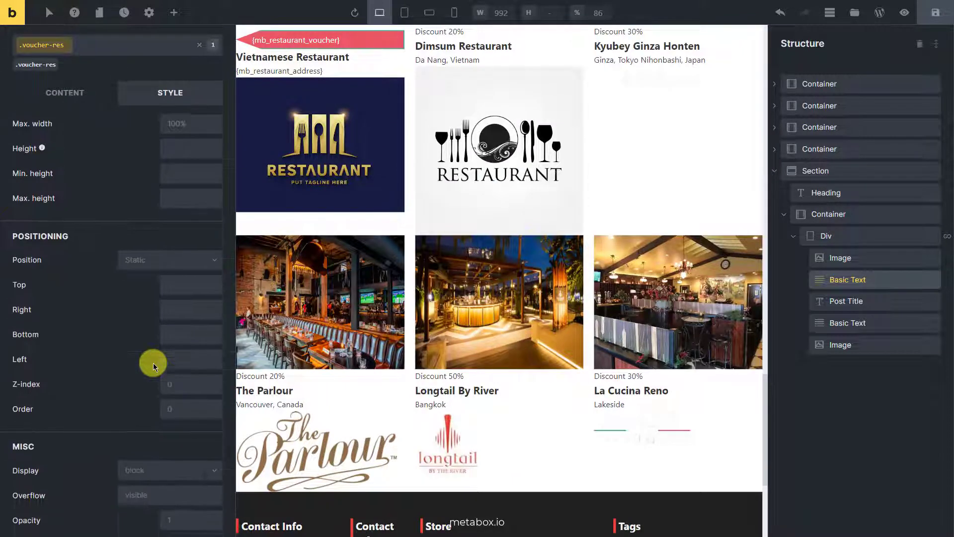
pyautogui.click(202, 407)
pyautogui.click(190, 470)
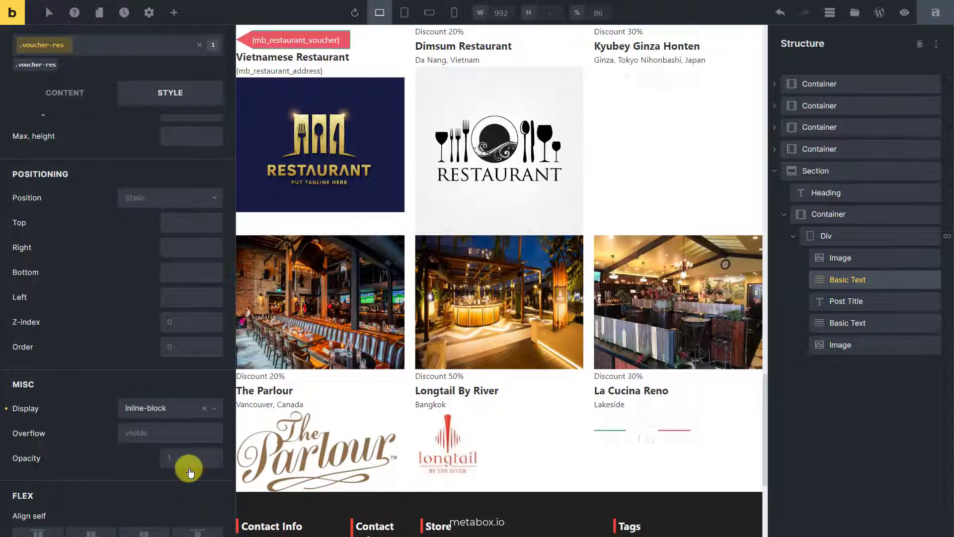
# - Set the width of the logo Image, the last element in the Div, to 20%
pyautogui.click(884, 345)
pyautogui.click(197, 394)
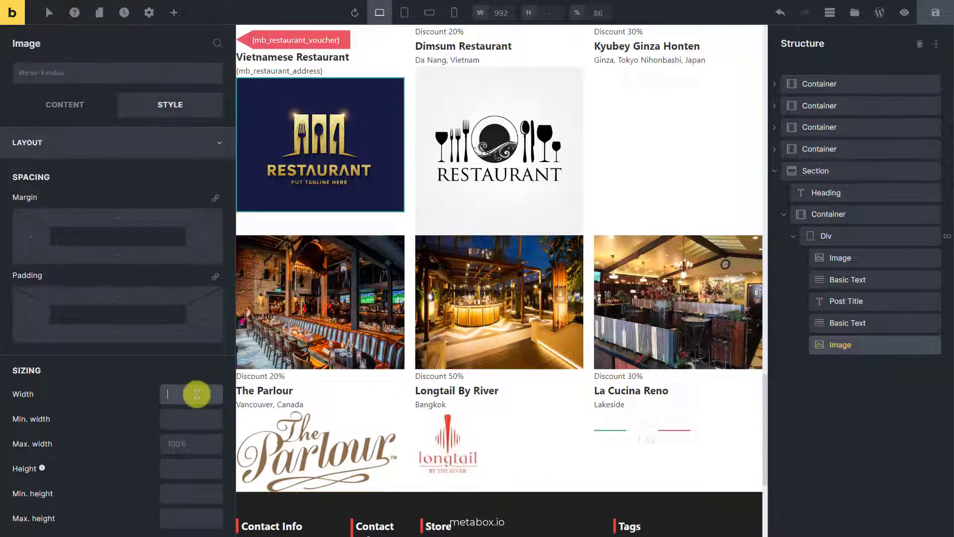
pyautogui.write('20%')
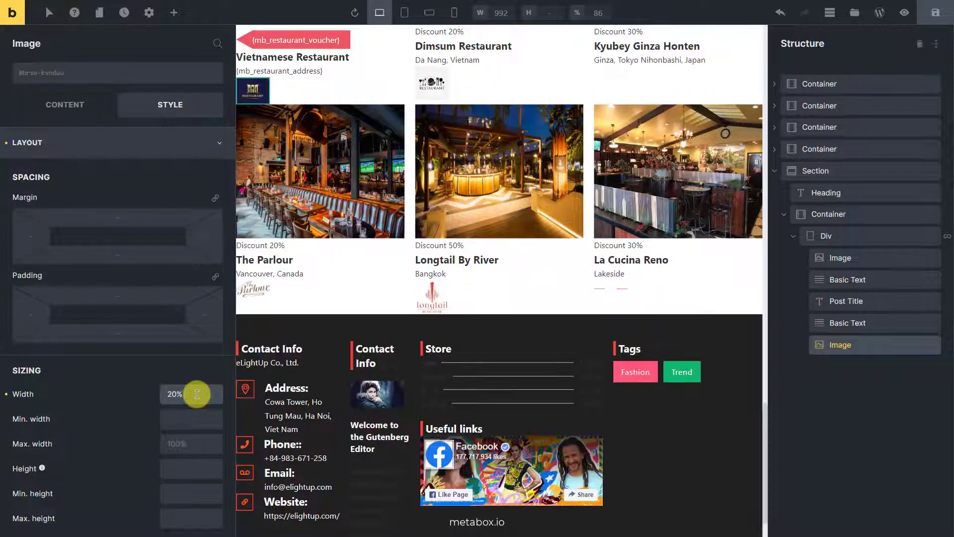
# - Position the logo Image as Absolute with a top offset of 5px and a right offset of 5px
pyautogui.scroll(-4, 197, 394)
pyautogui.click(194, 381)
pyautogui.click(181, 440)
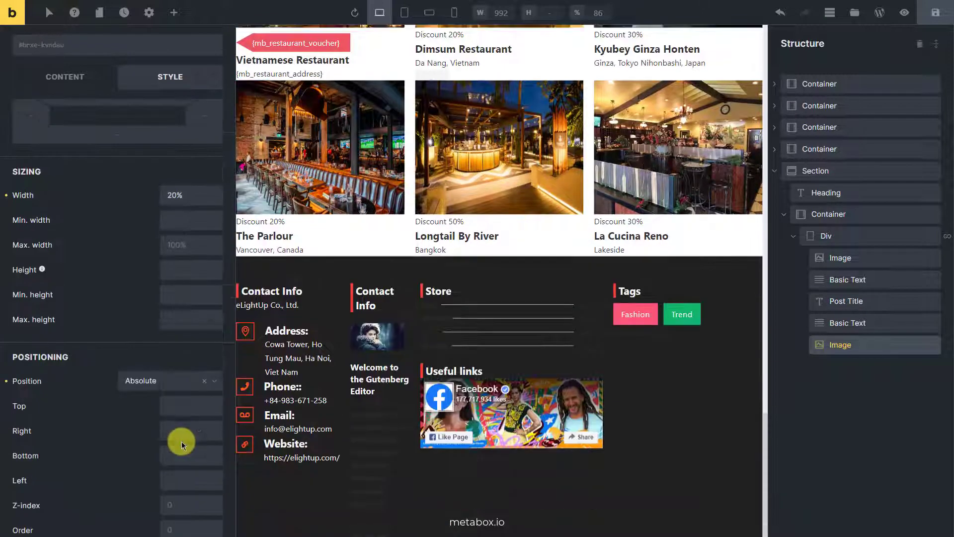
pyautogui.click(190, 411)
pyautogui.write('5px')
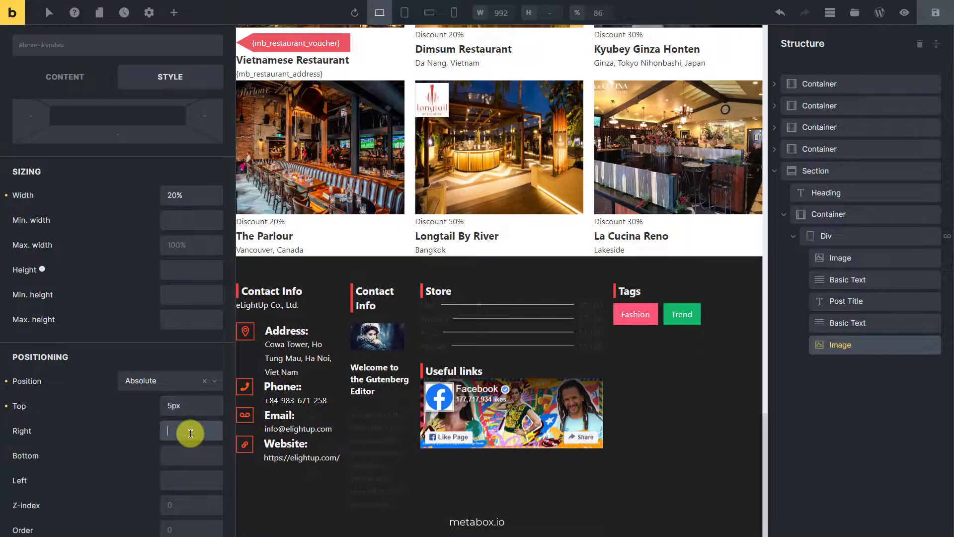
pyautogui.click(190, 432)
pyautogui.write('5px')
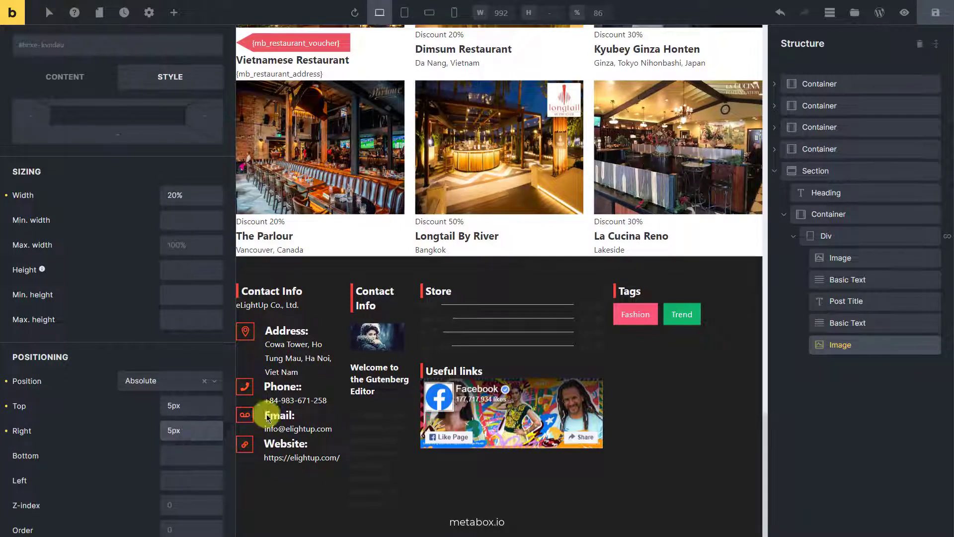
# - Set the top margin of the Container holding the restaurants to 40
pyautogui.scroll(4, 344, 390)
pyautogui.click(870, 215)
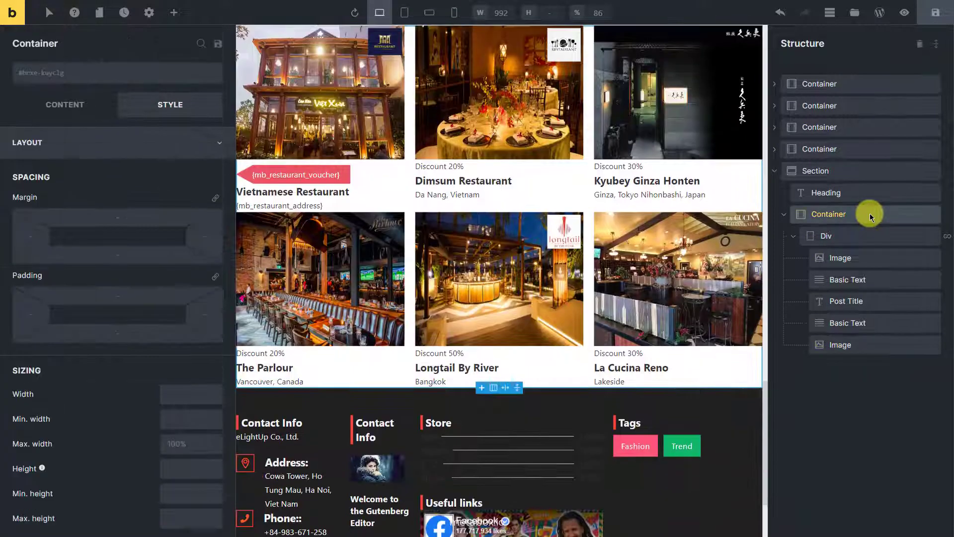
pyautogui.click(131, 217)
pyautogui.write('40')
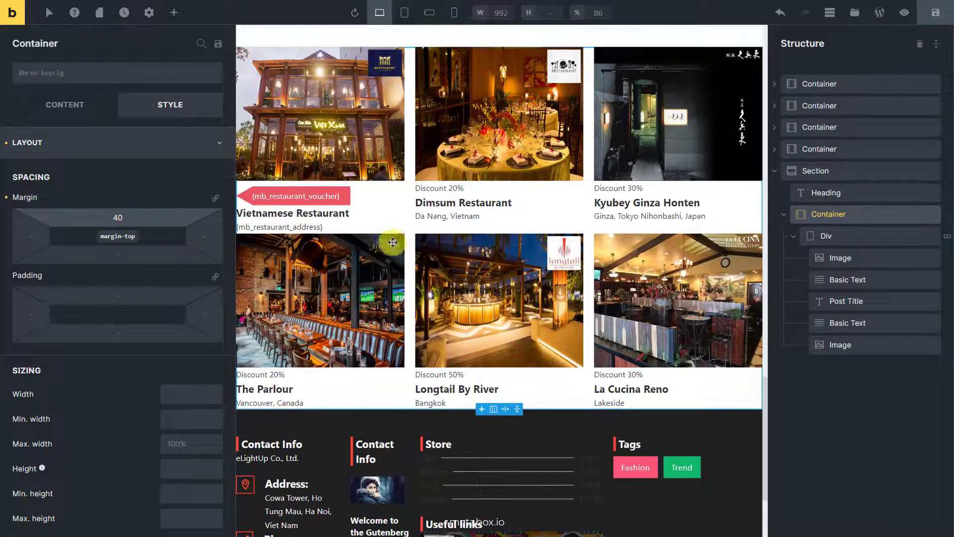
# - Save the page, preview it, and open the live page to review the Featured Restaurants section
pyautogui.click(941, 10)
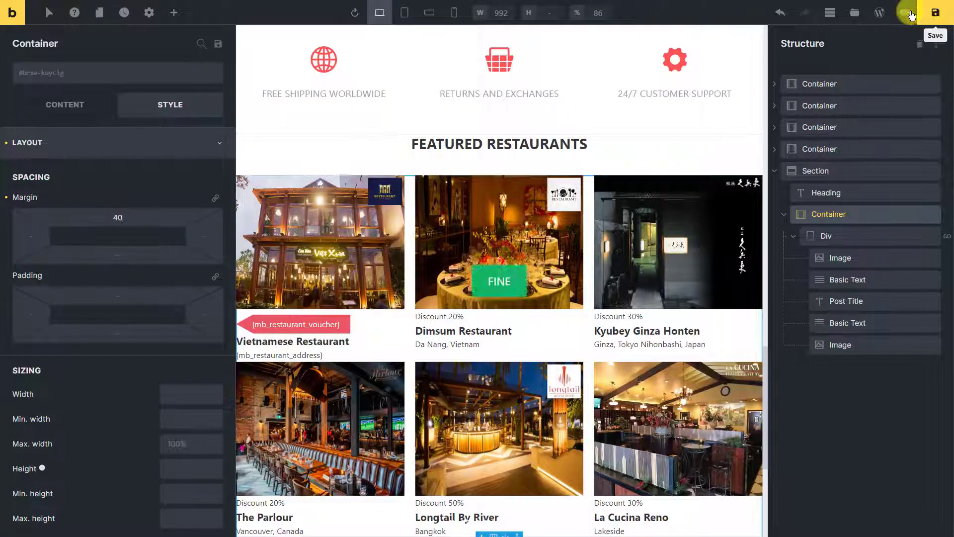
pyautogui.click(904, 12)
pyautogui.scroll(-4, 893, 154)
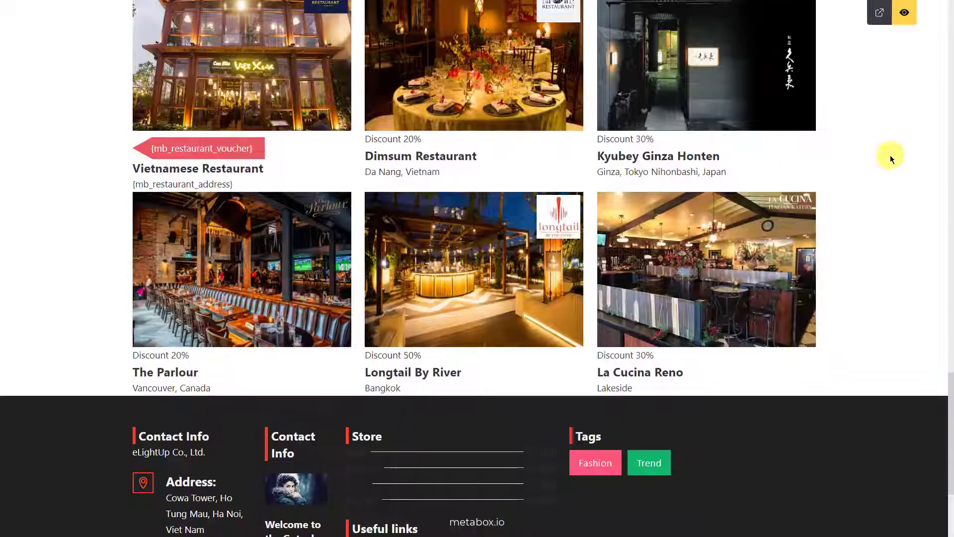
pyautogui.click(879, 12)
pyautogui.scroll(-5, 845, 135)
pyautogui.scroll(-8, 842, 150)
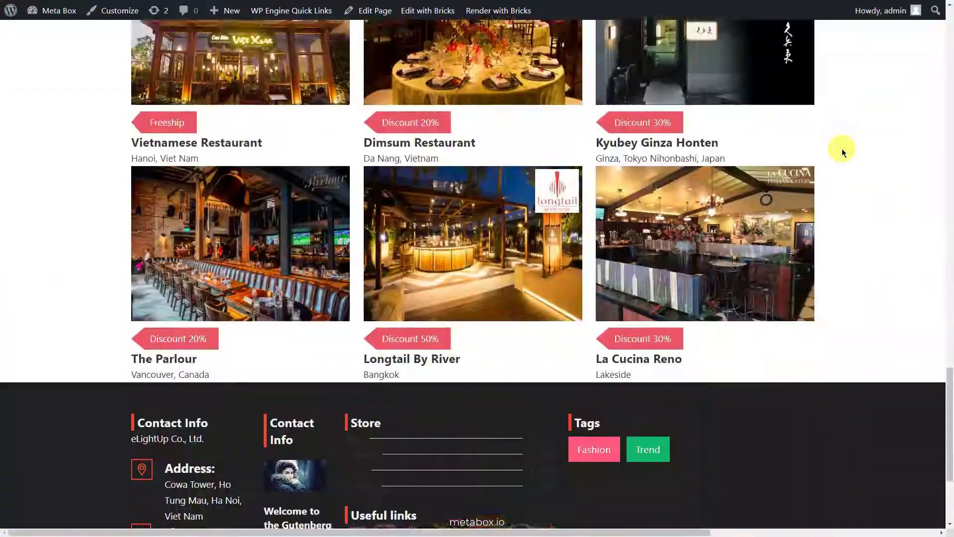
pyautogui.scroll(2, 841, 148)
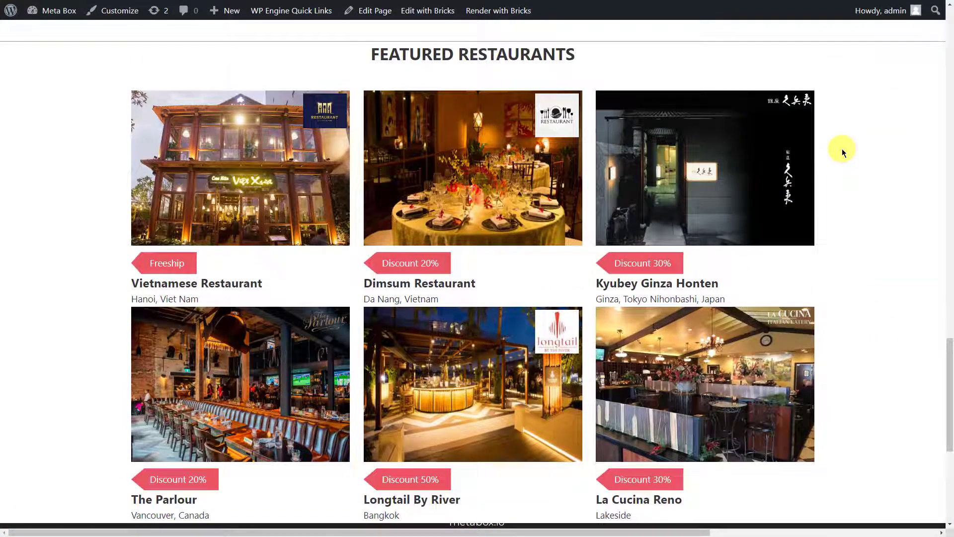